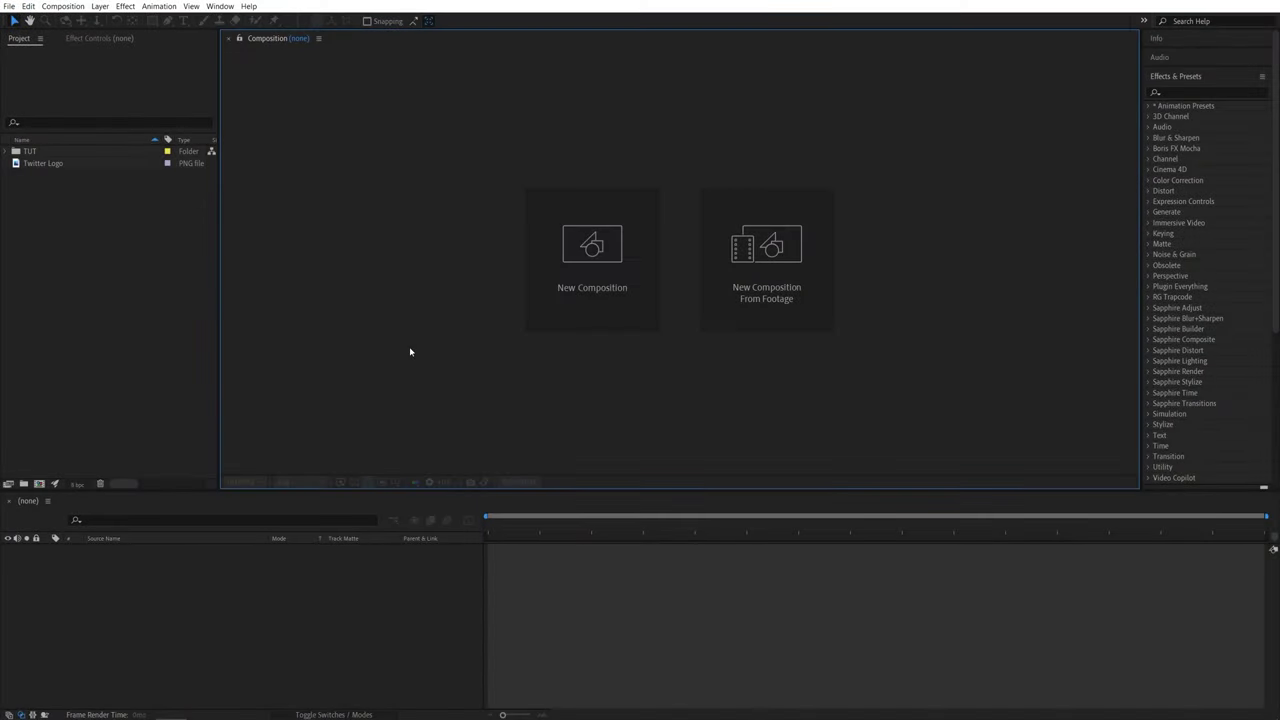
- Create the new 1920×1080, 30 fps black-background composition named 'Render'
{"action": "left_click", "coordinate": [614, 286]}
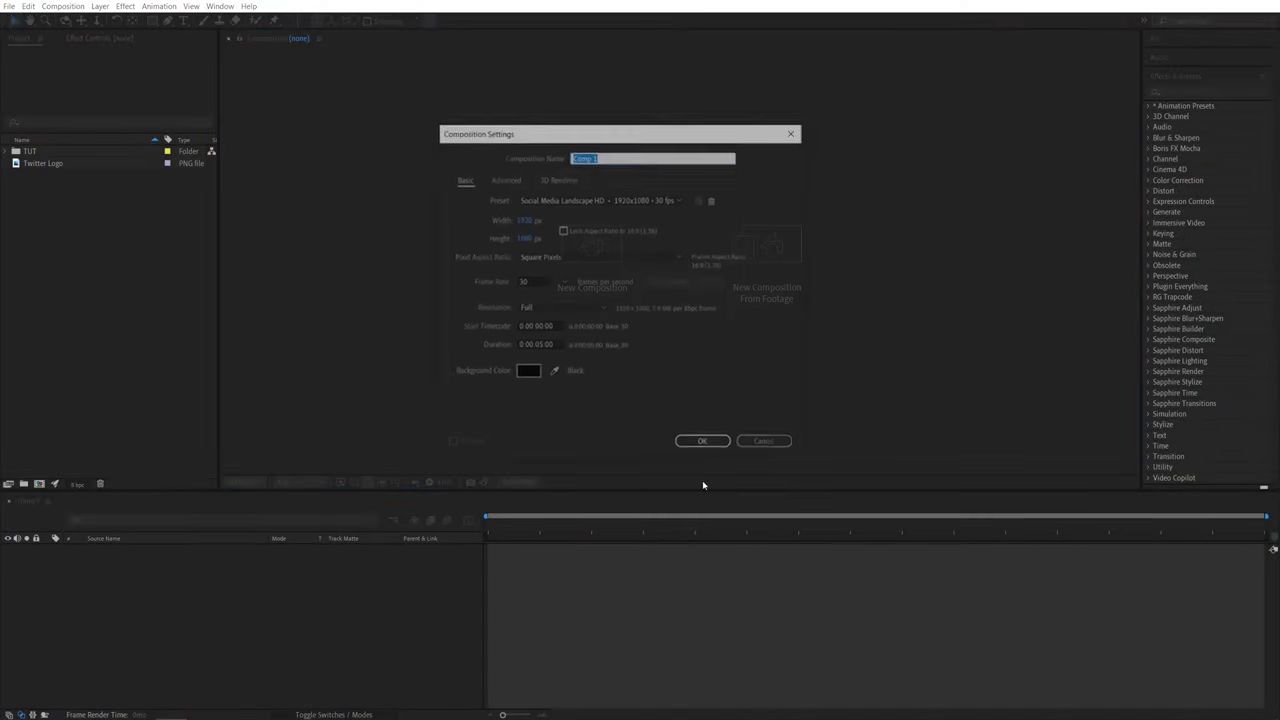
{"action": "type", "text": "Render"}
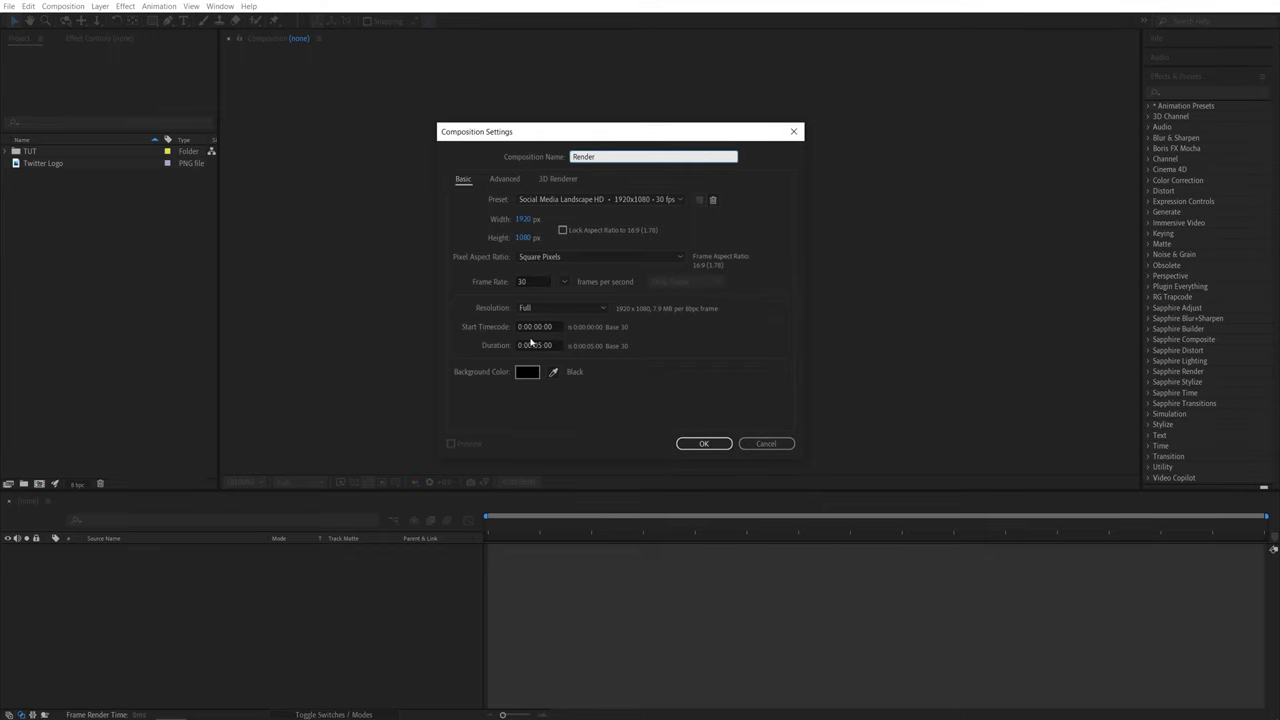
{"action": "left_click", "coordinate": [709, 446]}
- Add the Twitter Logo footage to the Render timeline and scale it to 60%
{"action": "left_click_drag", "start_coordinate": [50, 176], "coordinate": [305, 598]}
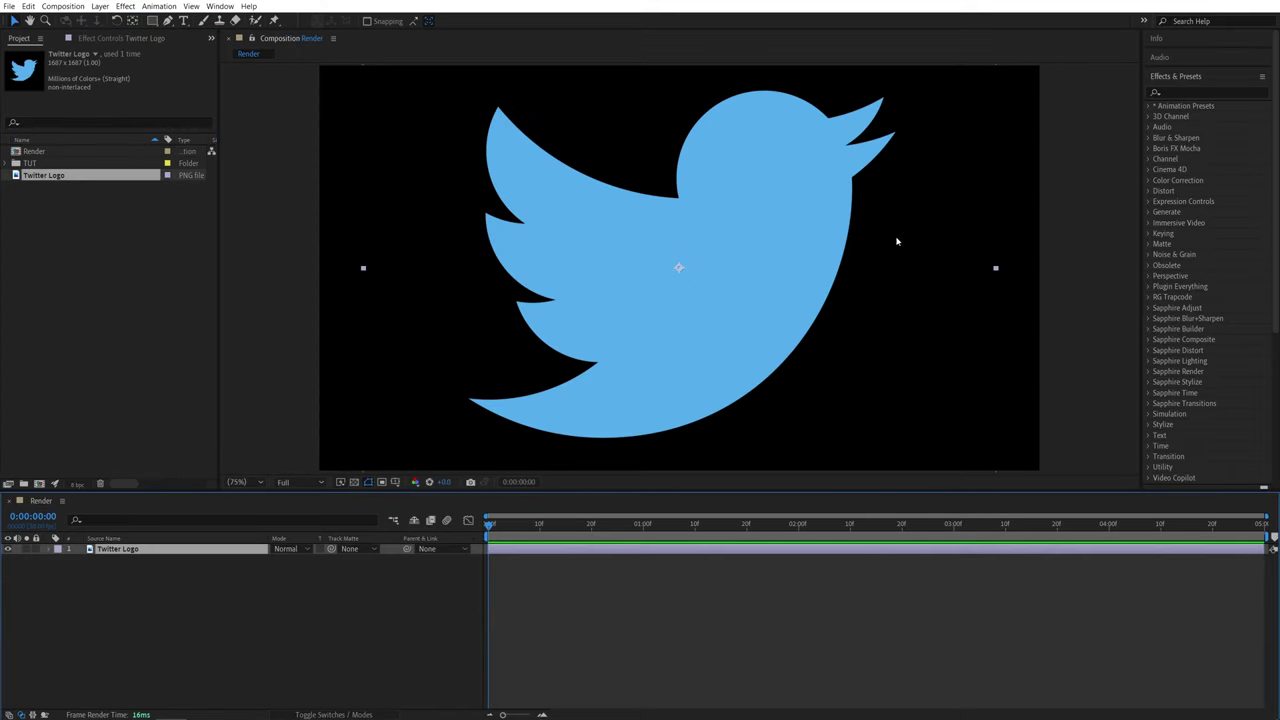
{"action": "key", "text": "s"}
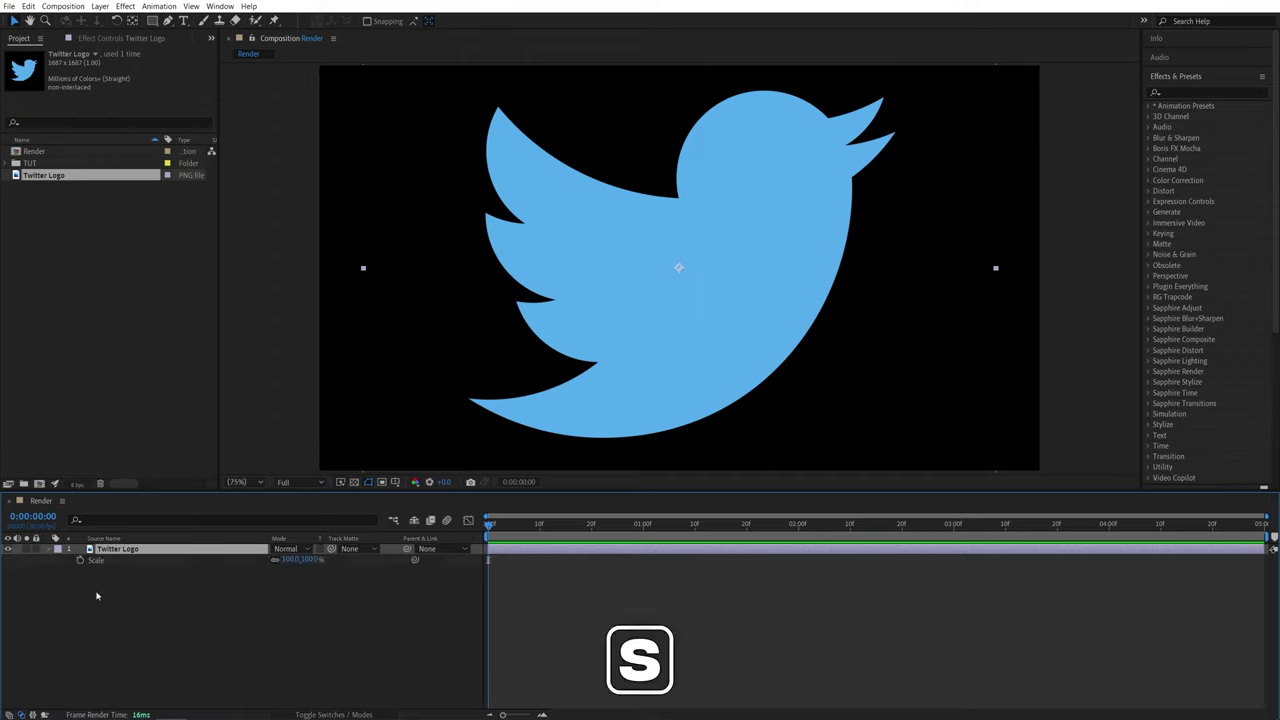
{"action": "left_click", "coordinate": [289, 560]}
{"action": "type", "text": "60"}
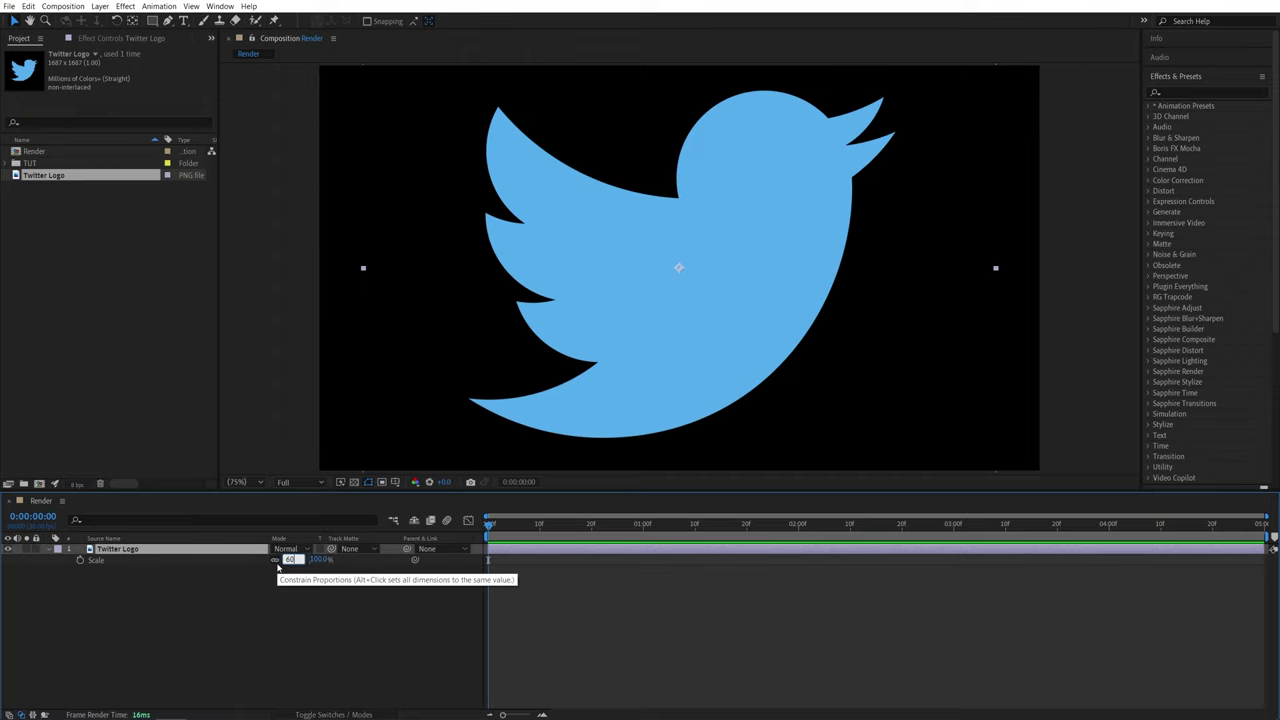
{"action": "key", "text": "Return"}
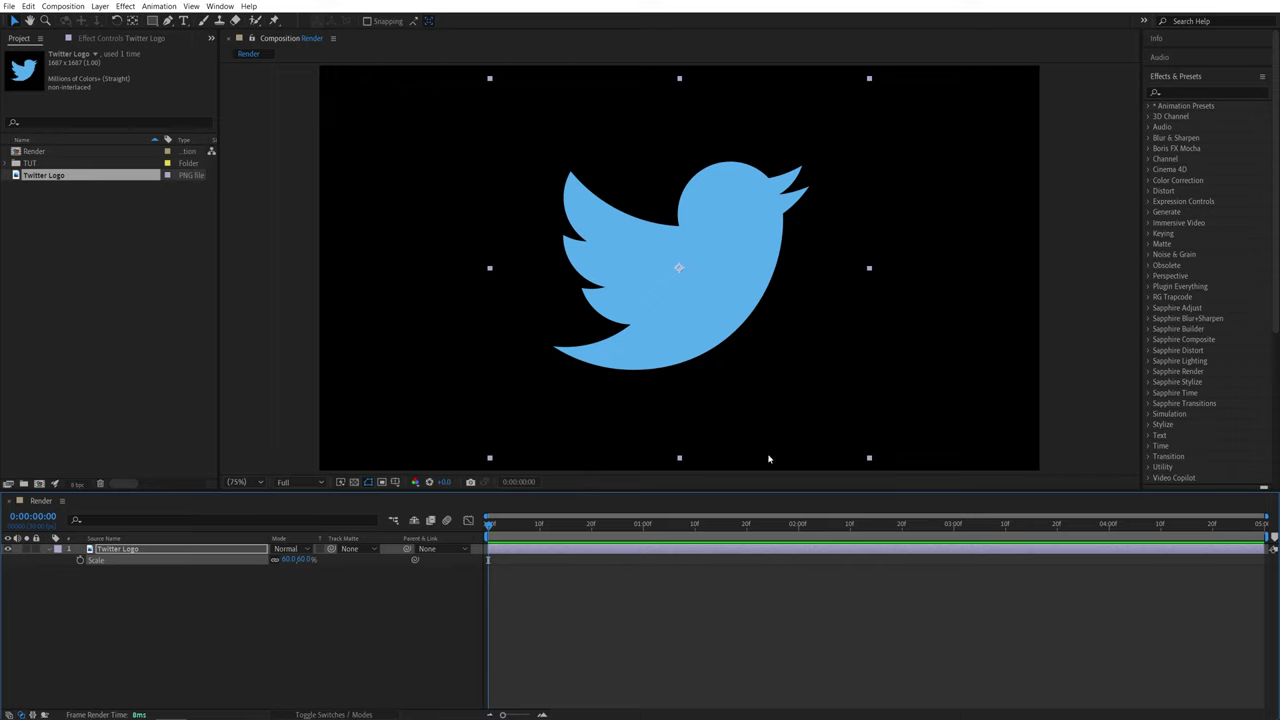
{"action": "left_click", "coordinate": [314, 603]}
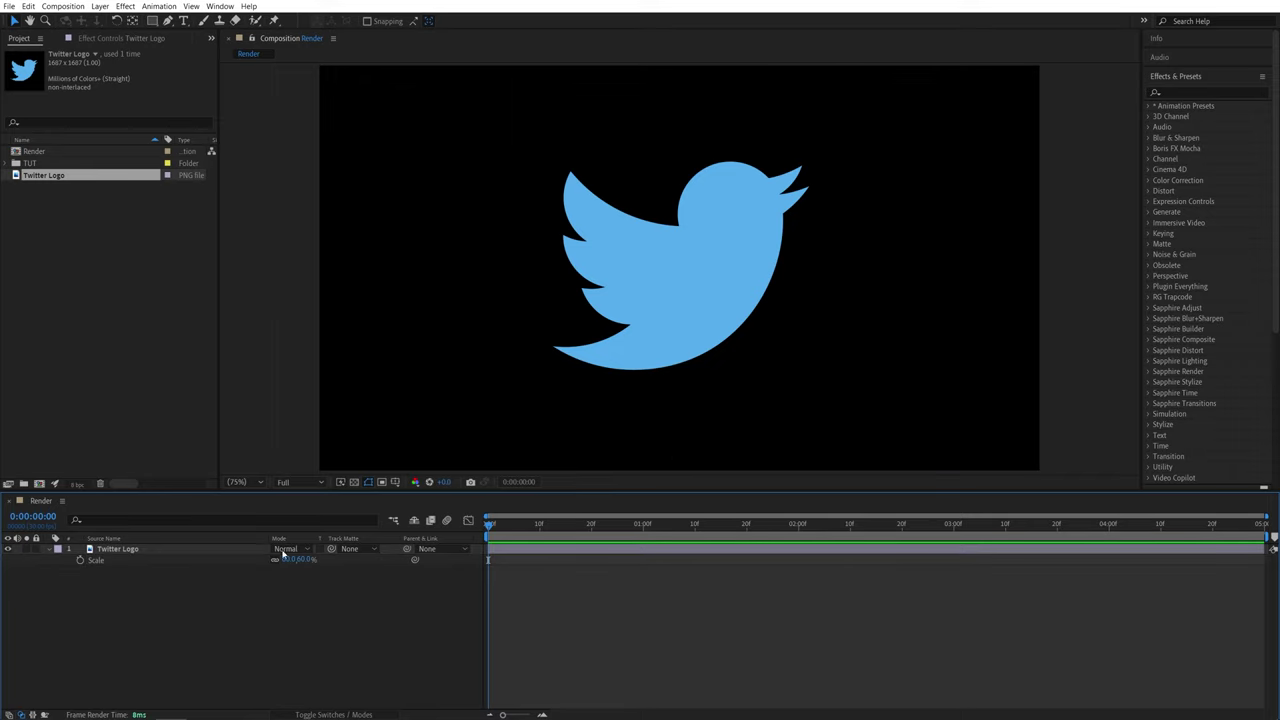
- Pre-compose the Twitter Logo layer into a new comp named 'Logo', moving all attributes
{"action": "left_click", "coordinate": [95, 550]}
{"action": "right_click", "coordinate": [113, 553]}
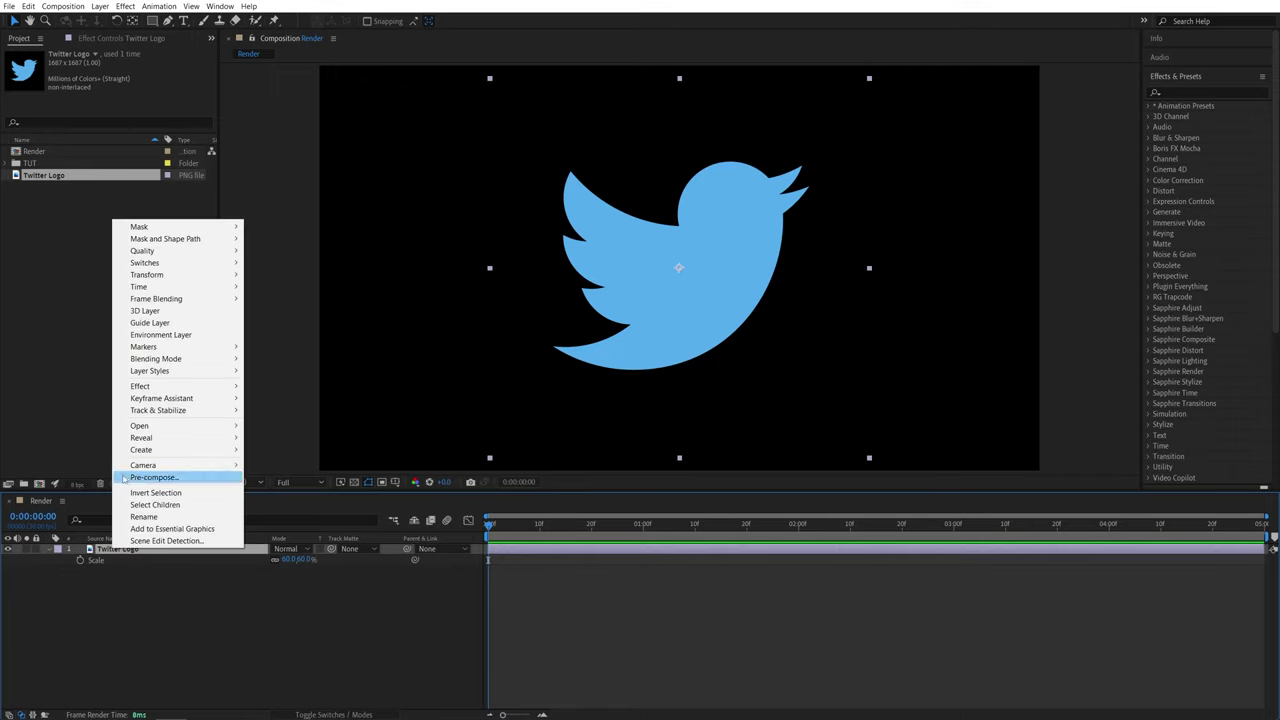
{"action": "left_click", "coordinate": [152, 477]}
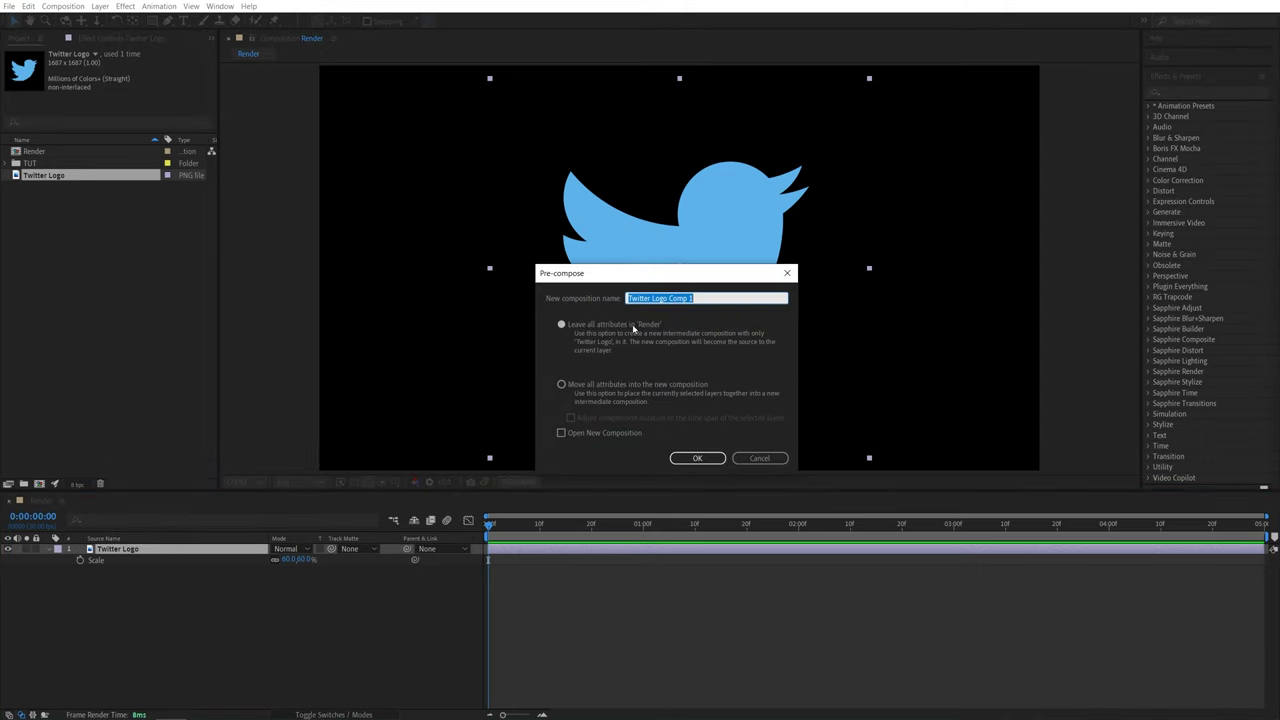
{"action": "type", "text": "Logo"}
{"action": "left_click", "coordinate": [561, 384]}
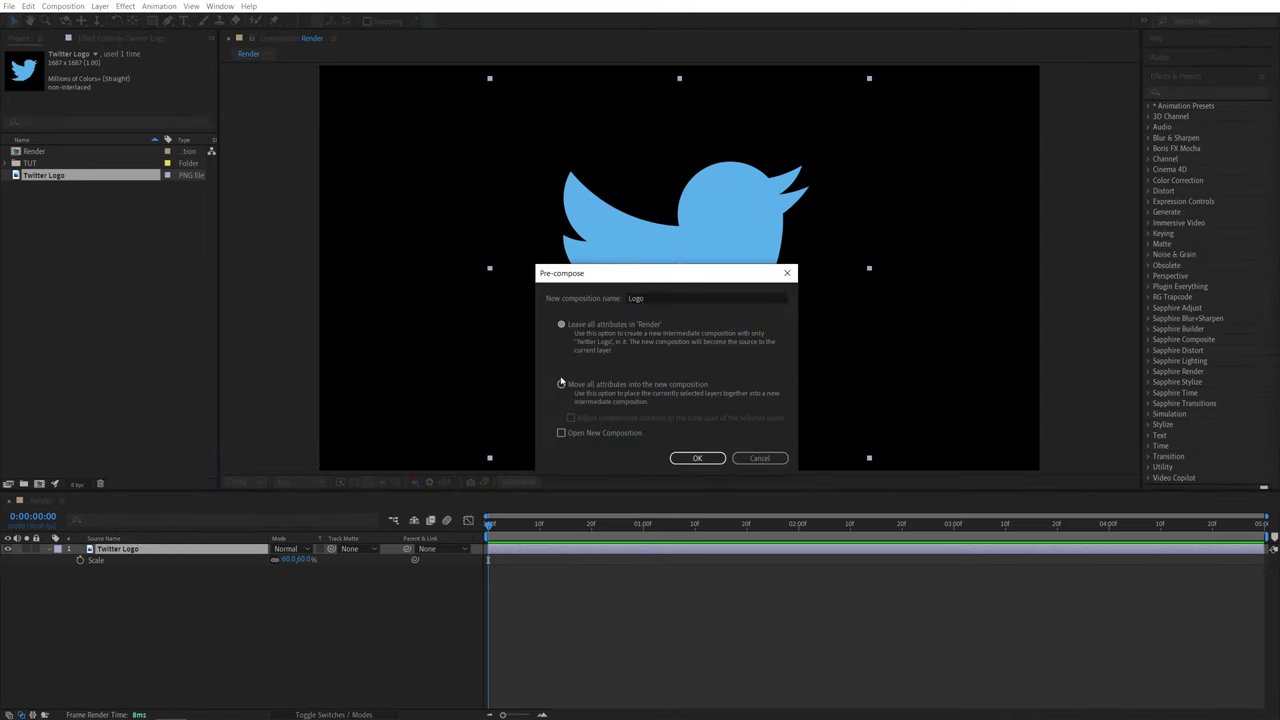
{"action": "left_click", "coordinate": [697, 458]}
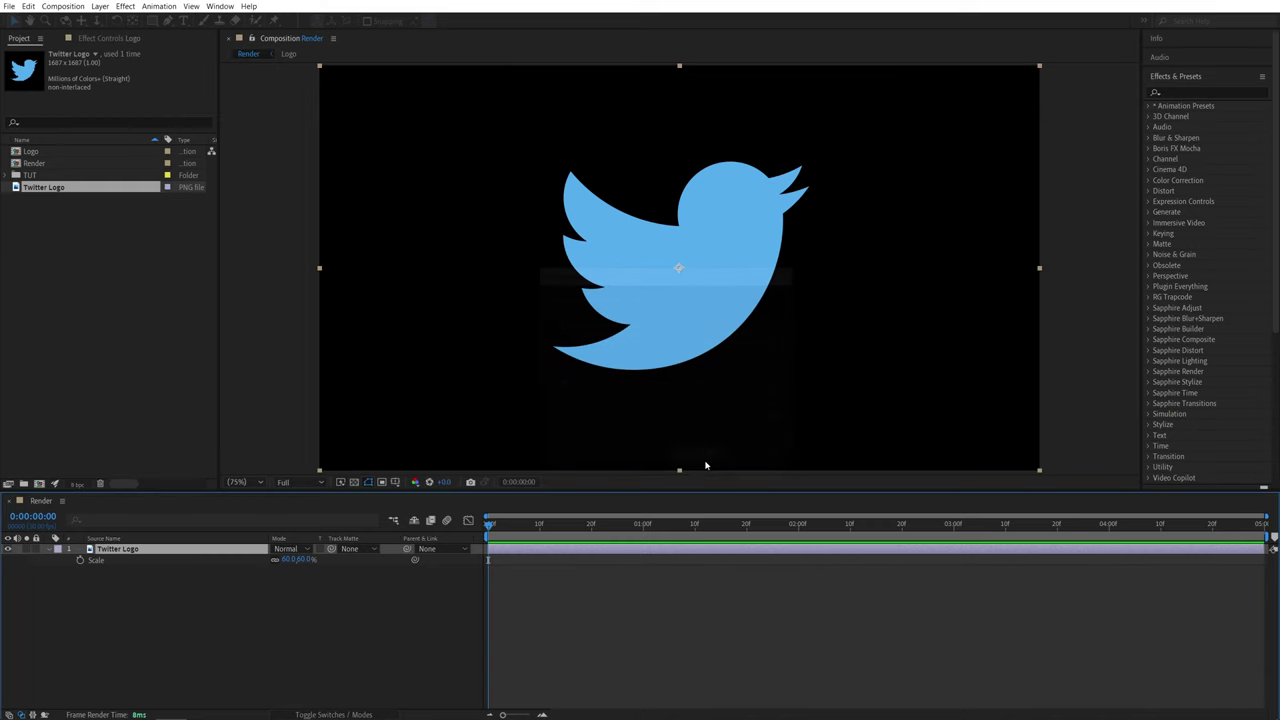
- Create a full-frame rectangle shape layer with a solid white fill and no stroke
{"action": "left_click", "coordinate": [119, 570]}
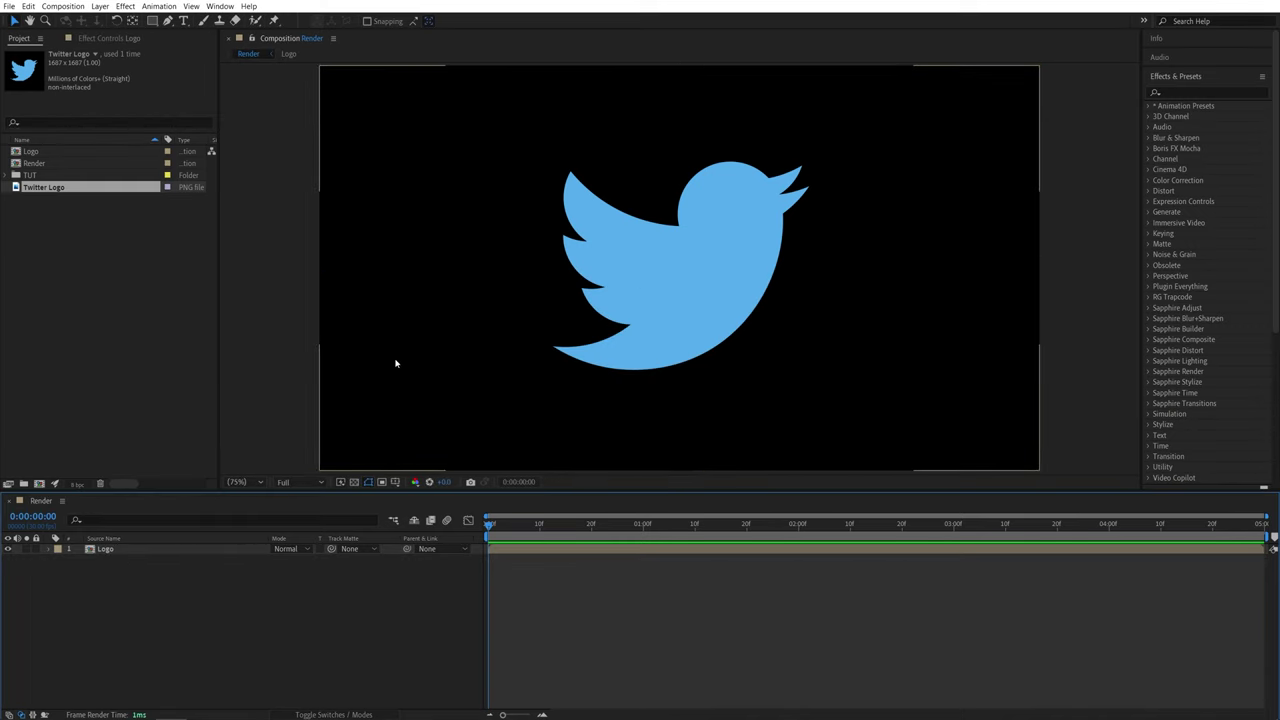
{"action": "left_click", "coordinate": [153, 21]}
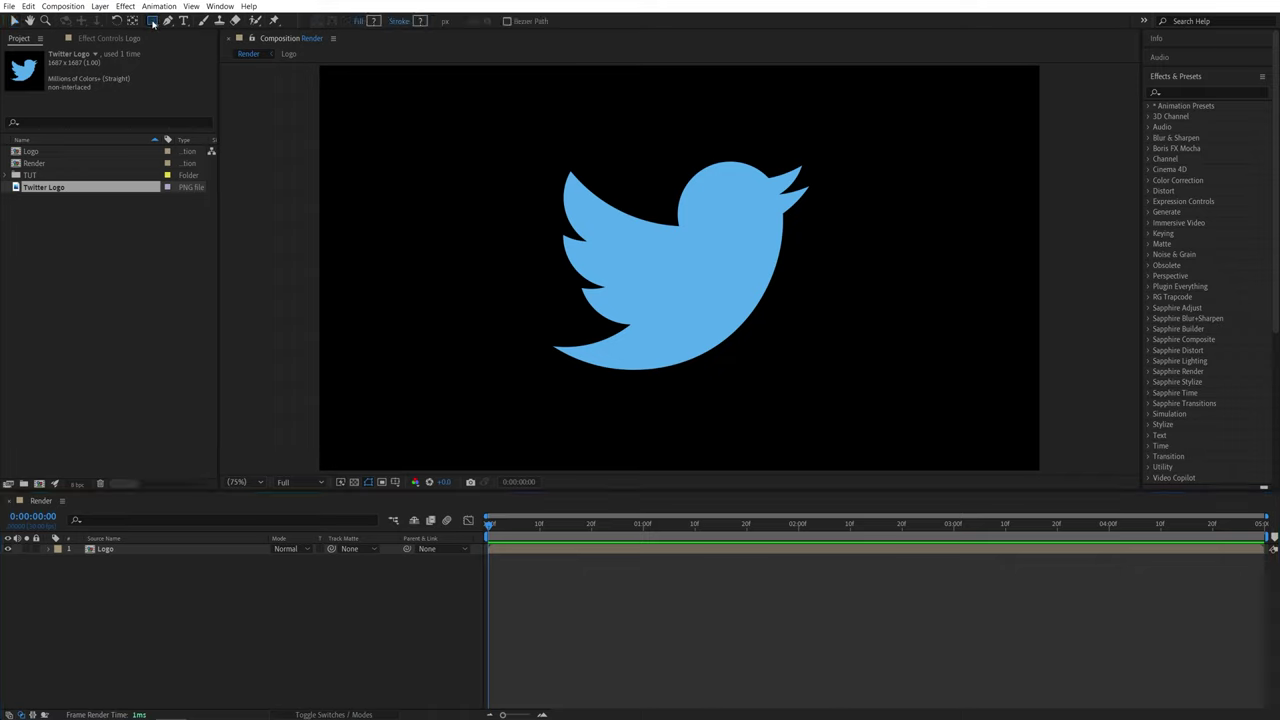
{"action": "left_click", "coordinate": [358, 22]}
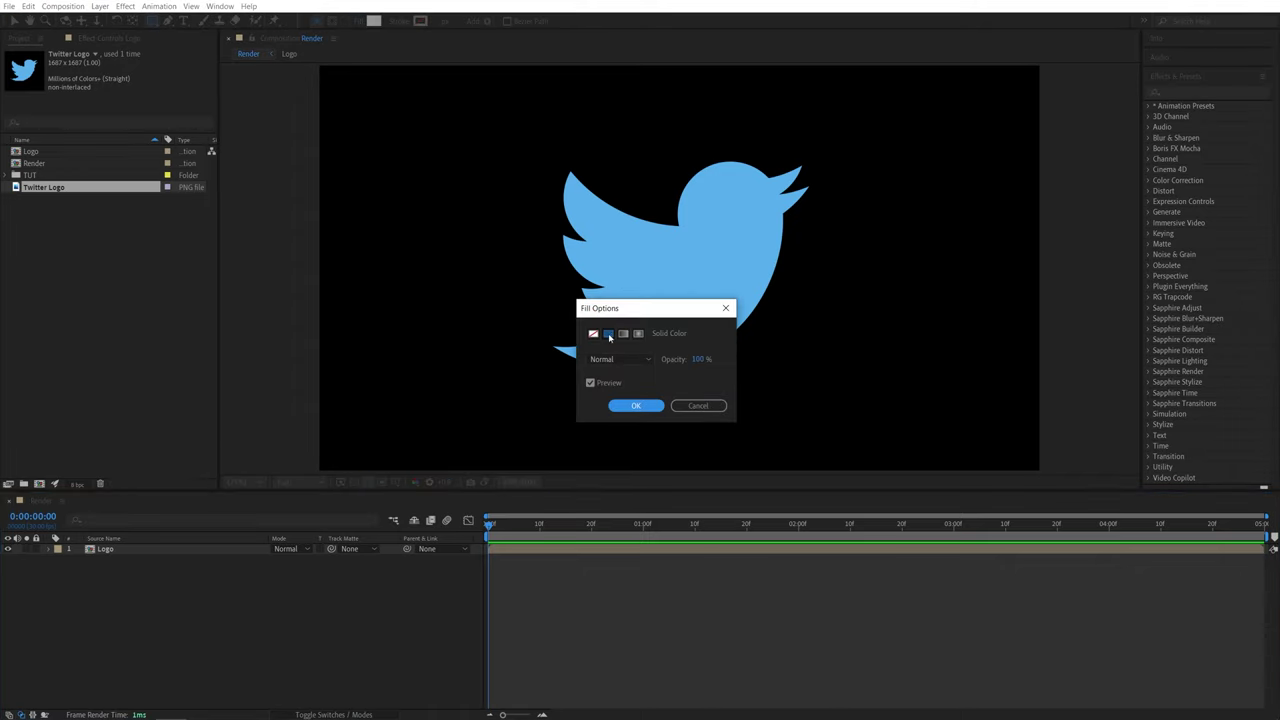
{"action": "left_click", "coordinate": [609, 335]}
{"action": "left_click", "coordinate": [636, 405]}
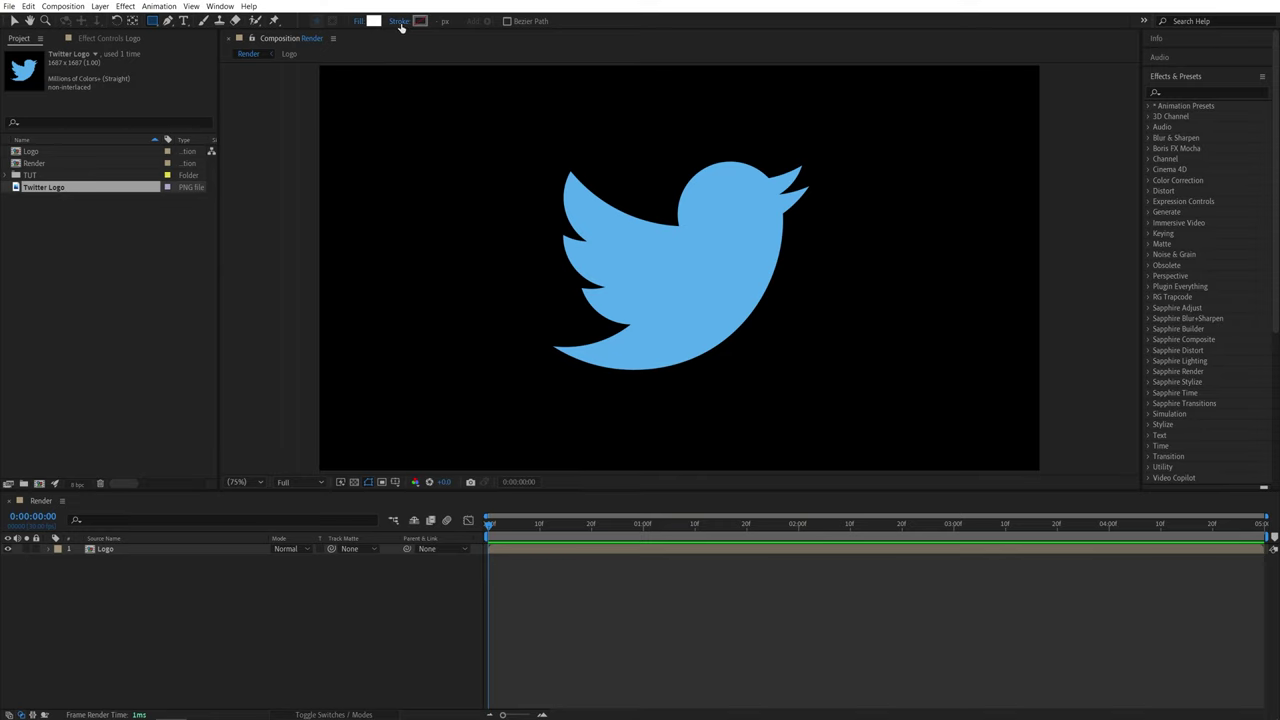
{"action": "left_click", "coordinate": [400, 24]}
{"action": "left_click", "coordinate": [593, 333]}
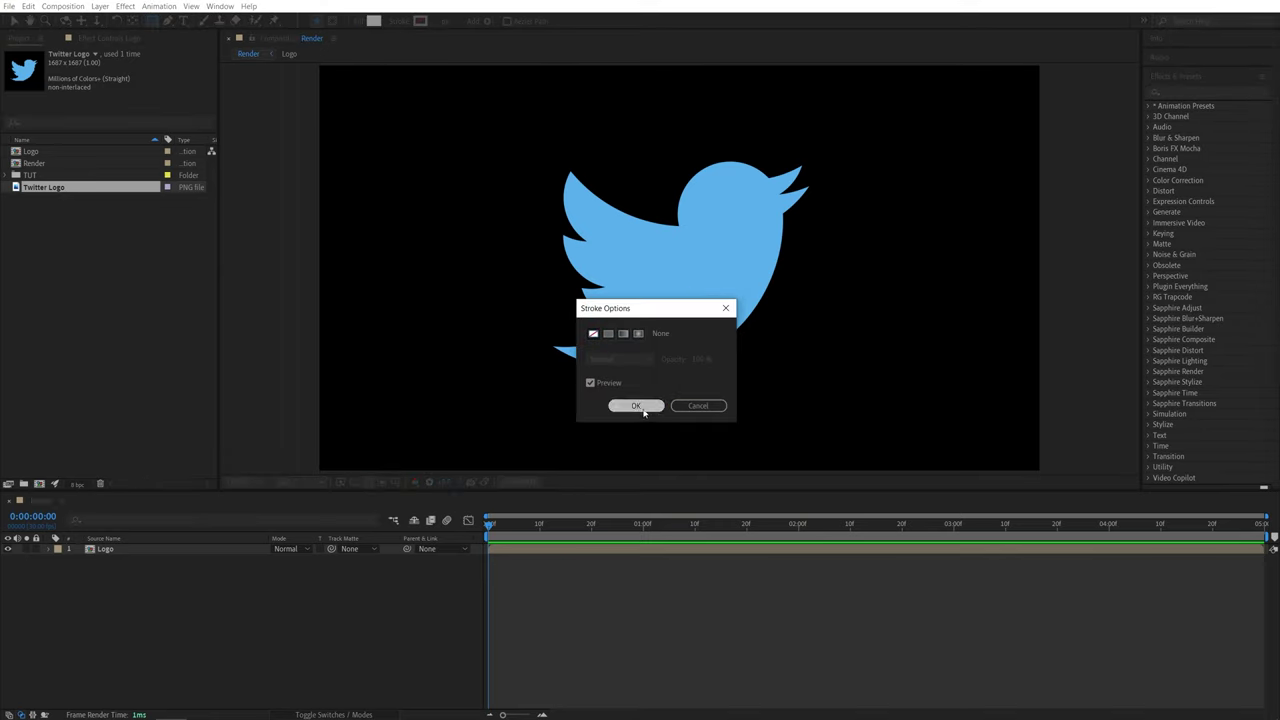
{"action": "left_click", "coordinate": [640, 407]}
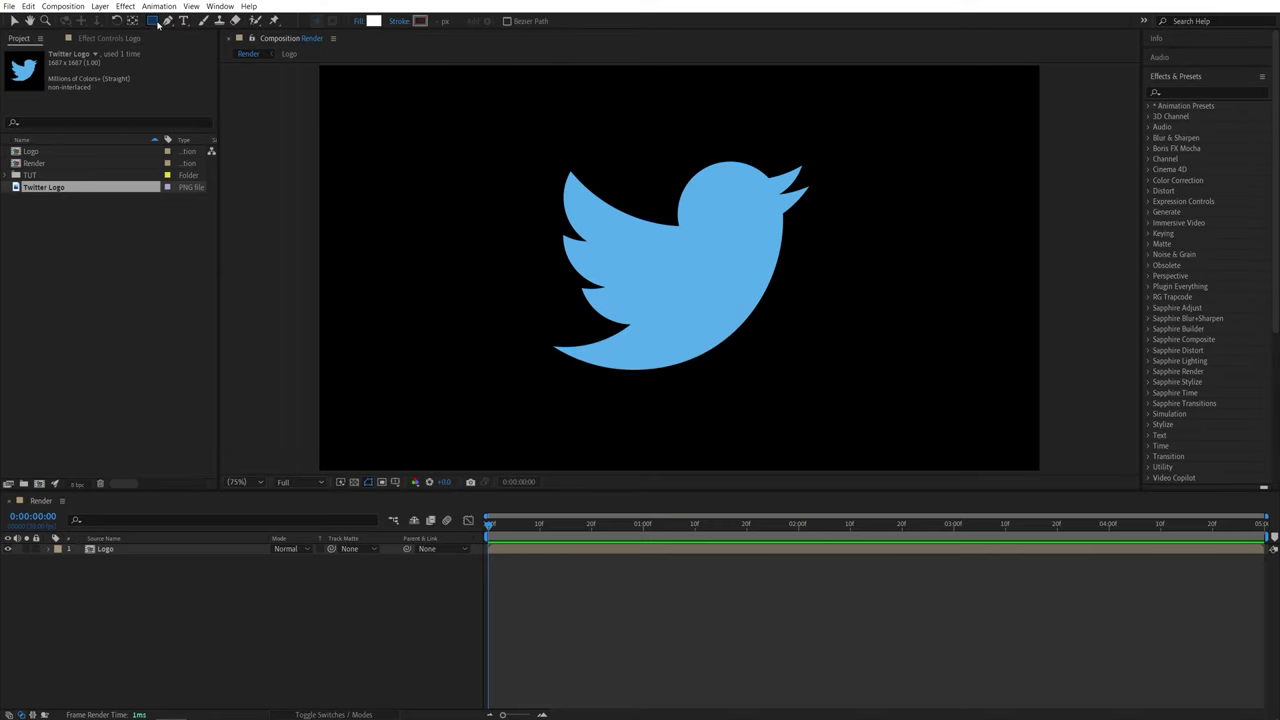
{"action": "double_click", "coordinate": [153, 21]}
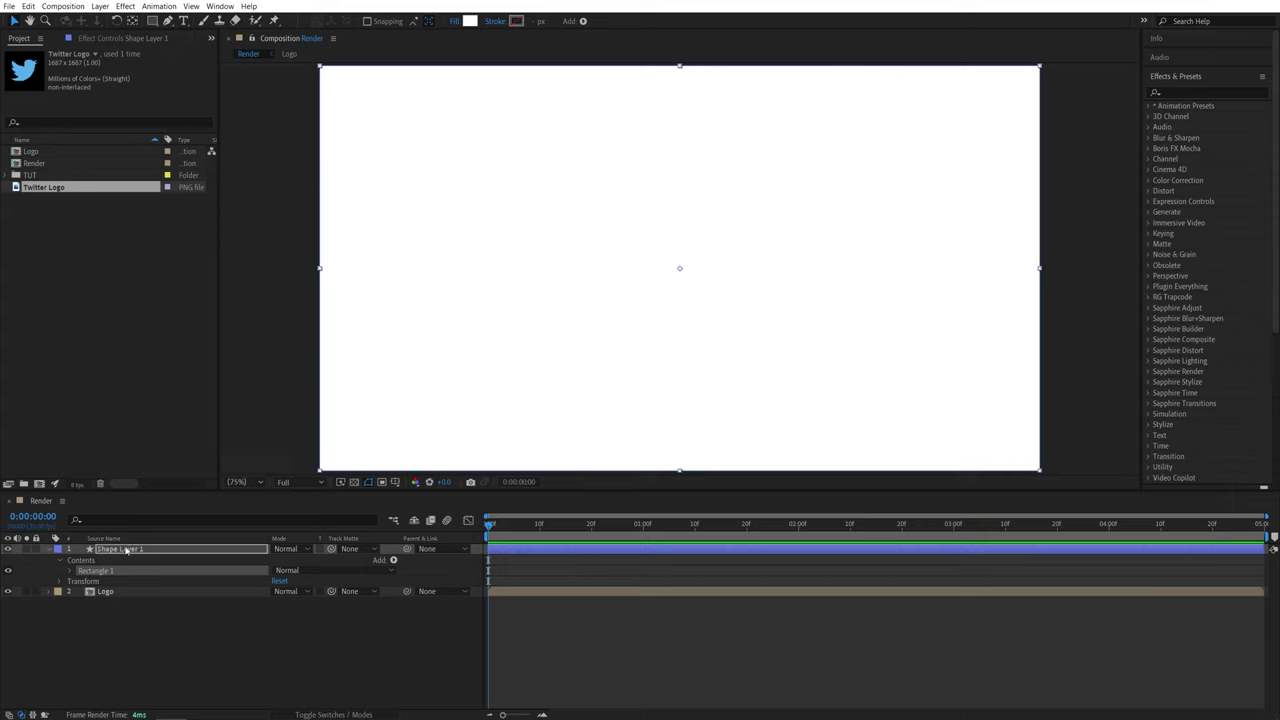
- Move Shape Layer 1 off the frame's right edge and set a starting Position keyframe
{"action": "left_click", "coordinate": [127, 550]}
{"action": "key", "text": "p"}
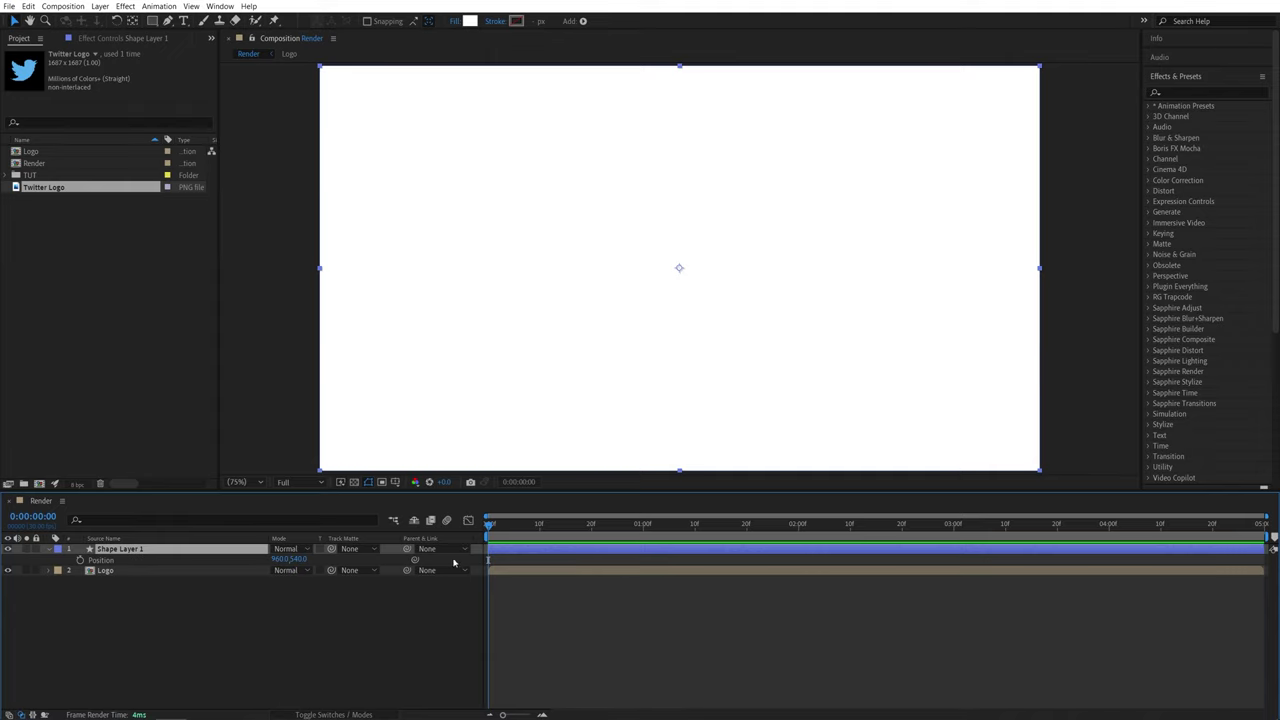
{"action": "left_click_drag", "start_coordinate": [288, 559], "coordinate": [500, 534]}
{"action": "left_click_drag", "start_coordinate": [283, 564], "coordinate": [402, 559]}
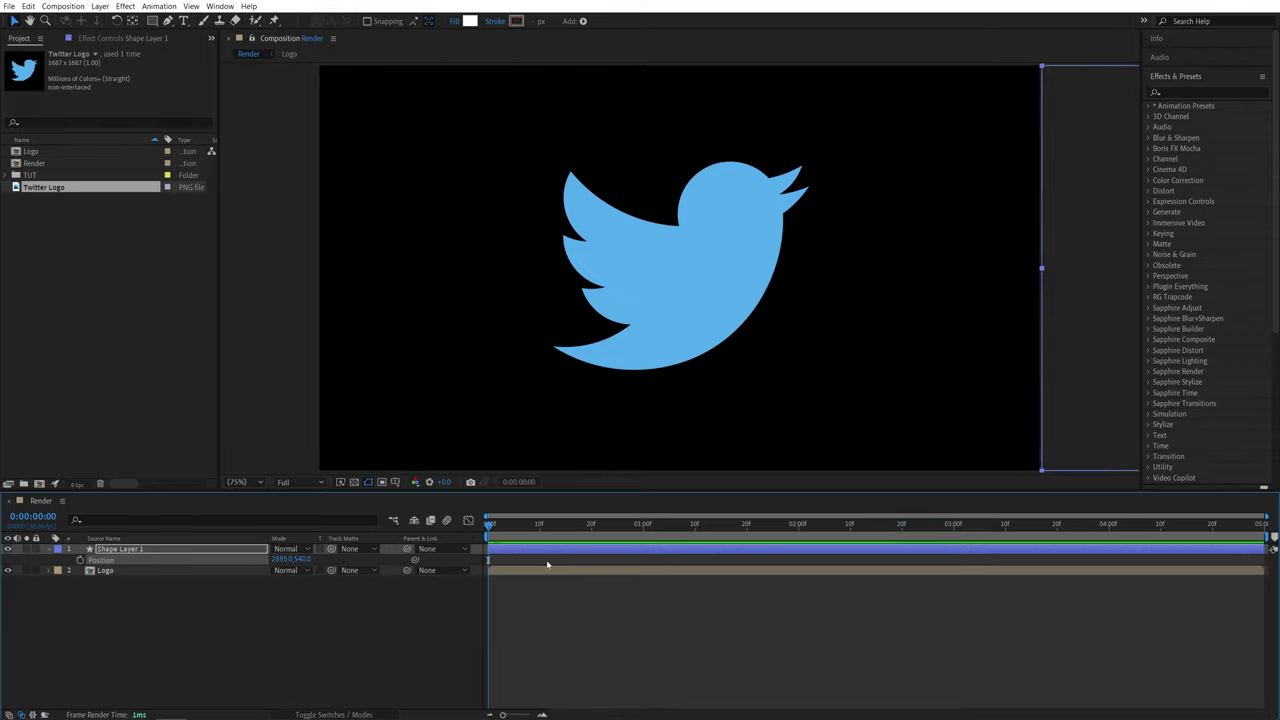
{"action": "left_click", "coordinate": [80, 560]}
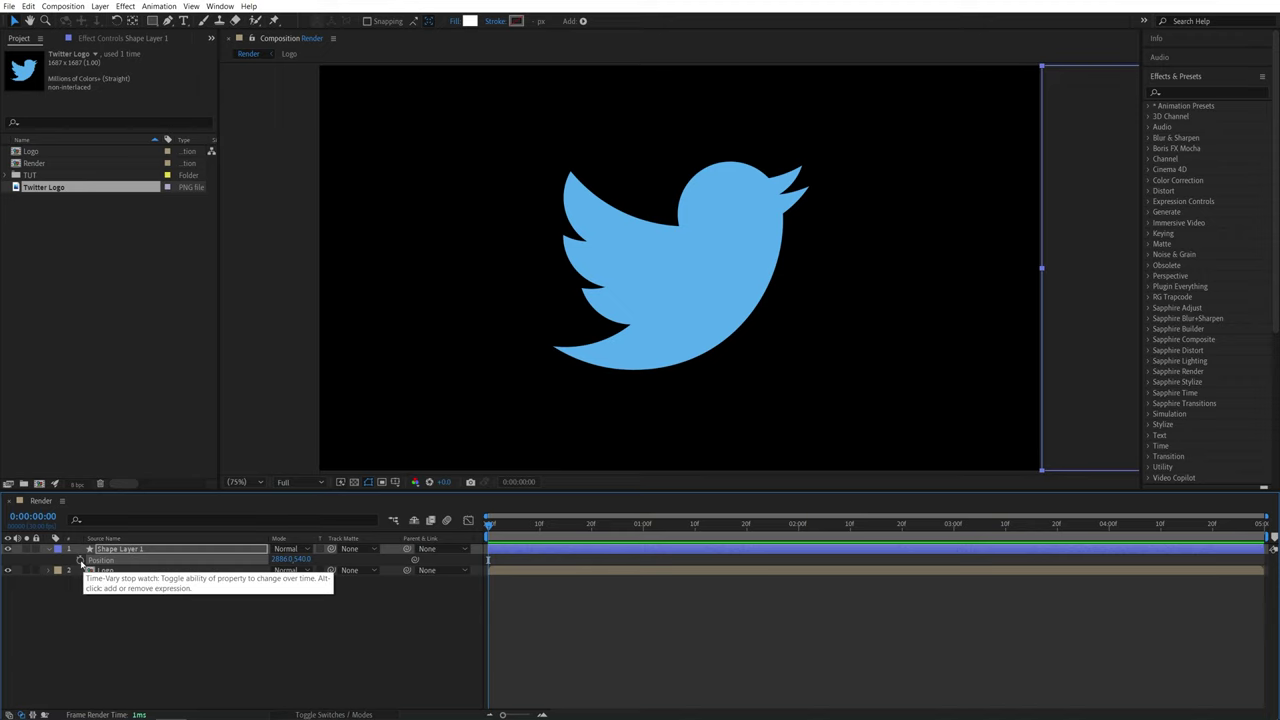
{"action": "left_click", "coordinate": [81, 560]}
- At the comp's end, reset Position to 960,540 and preview the wipe
{"action": "key", "text": "End"}
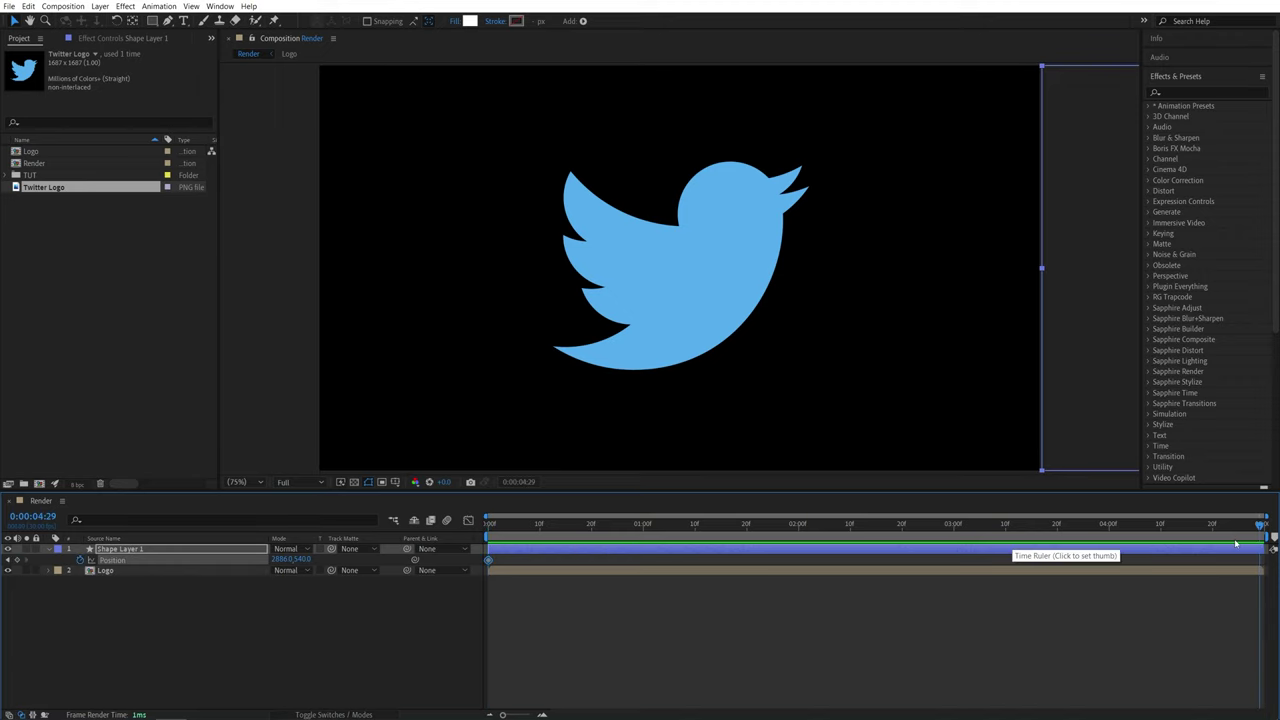
{"action": "right_click", "coordinate": [113, 562]}
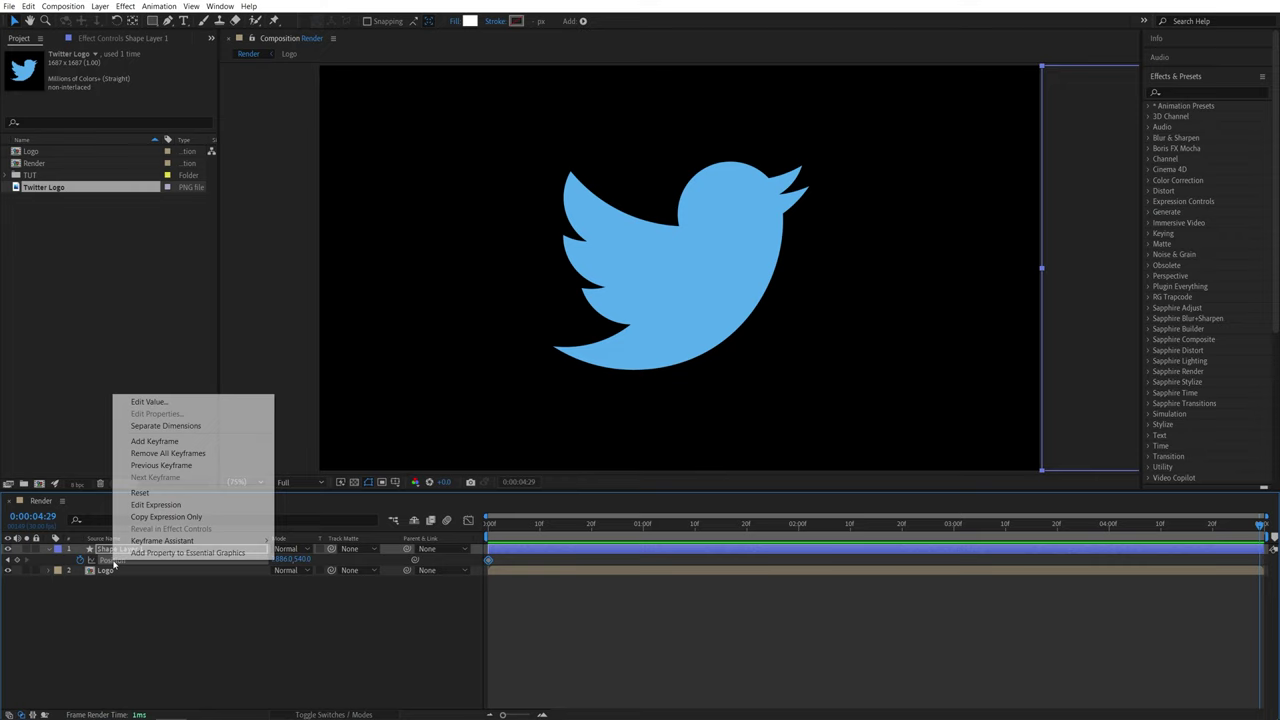
{"action": "left_click", "coordinate": [140, 489]}
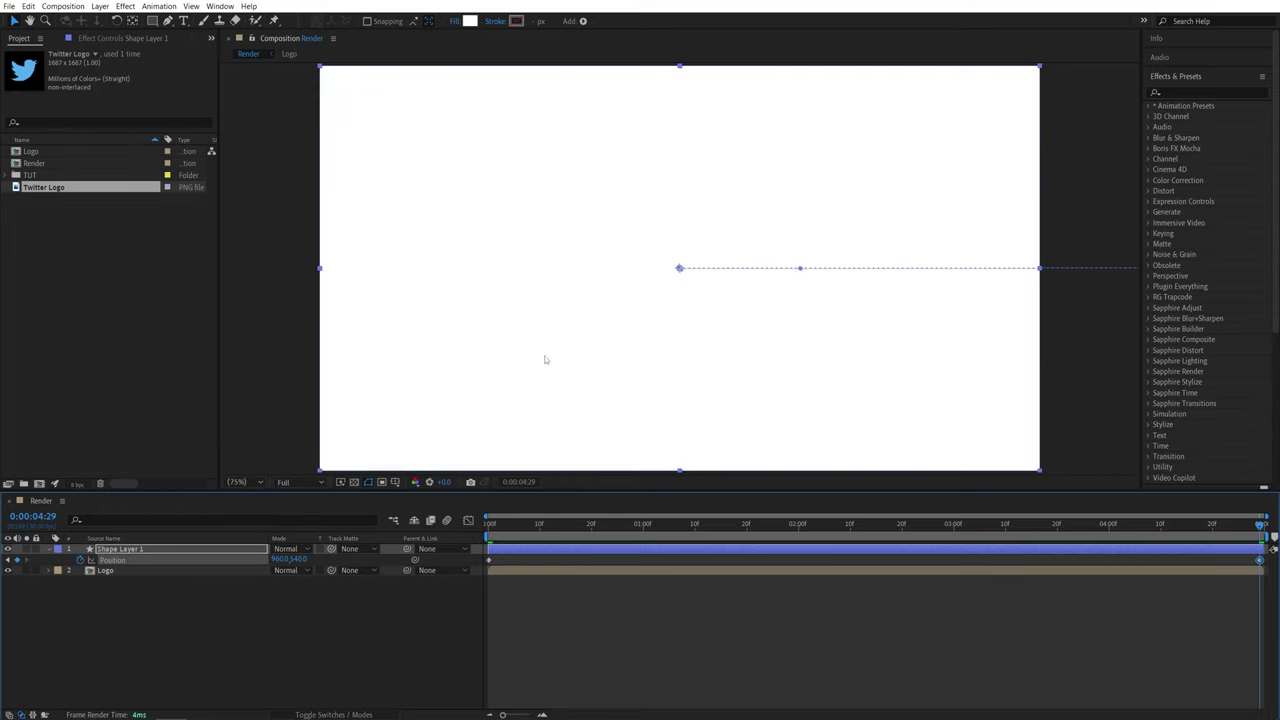
{"action": "left_click", "coordinate": [511, 577]}
{"action": "key", "text": "space"}
{"action": "left_click_drag", "start_coordinate": [540, 536], "coordinate": [858, 540]}
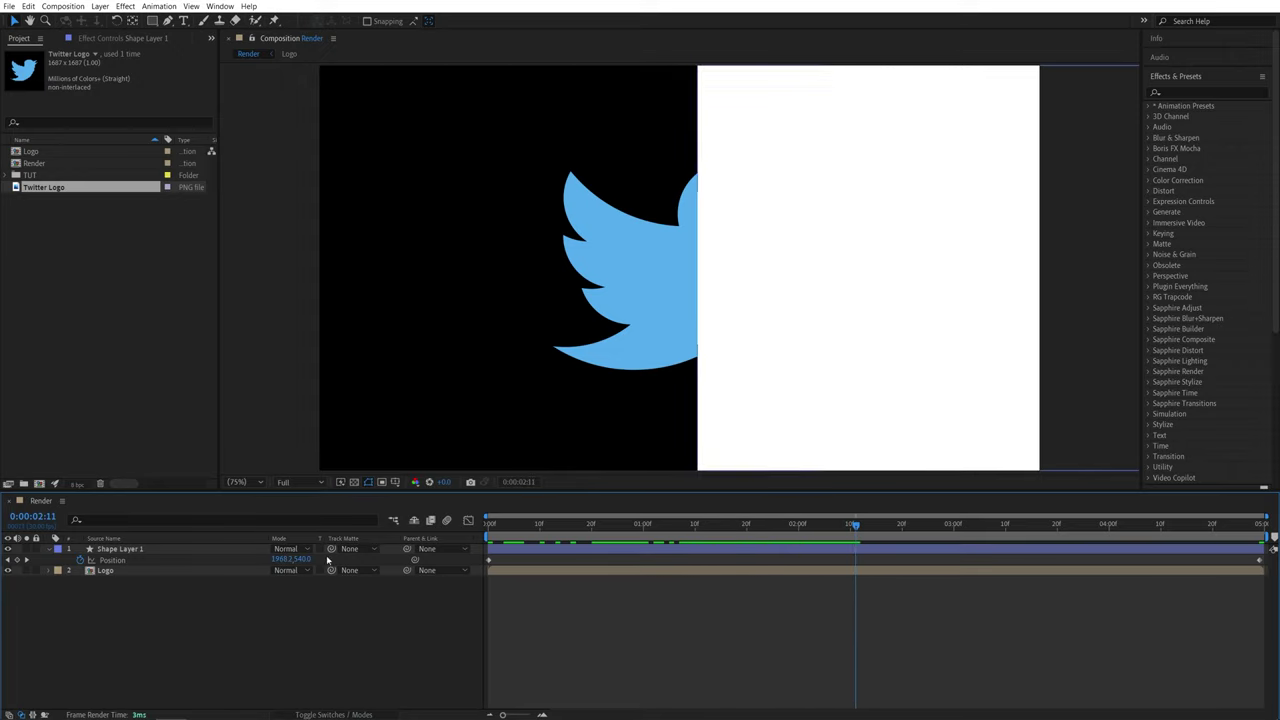
- Set the Logo layer's track matte to Shape Layer 1, inverted, so the rectangle hides the logo
{"action": "left_click", "coordinate": [357, 714]}
{"action": "left_click", "coordinate": [345, 715]}
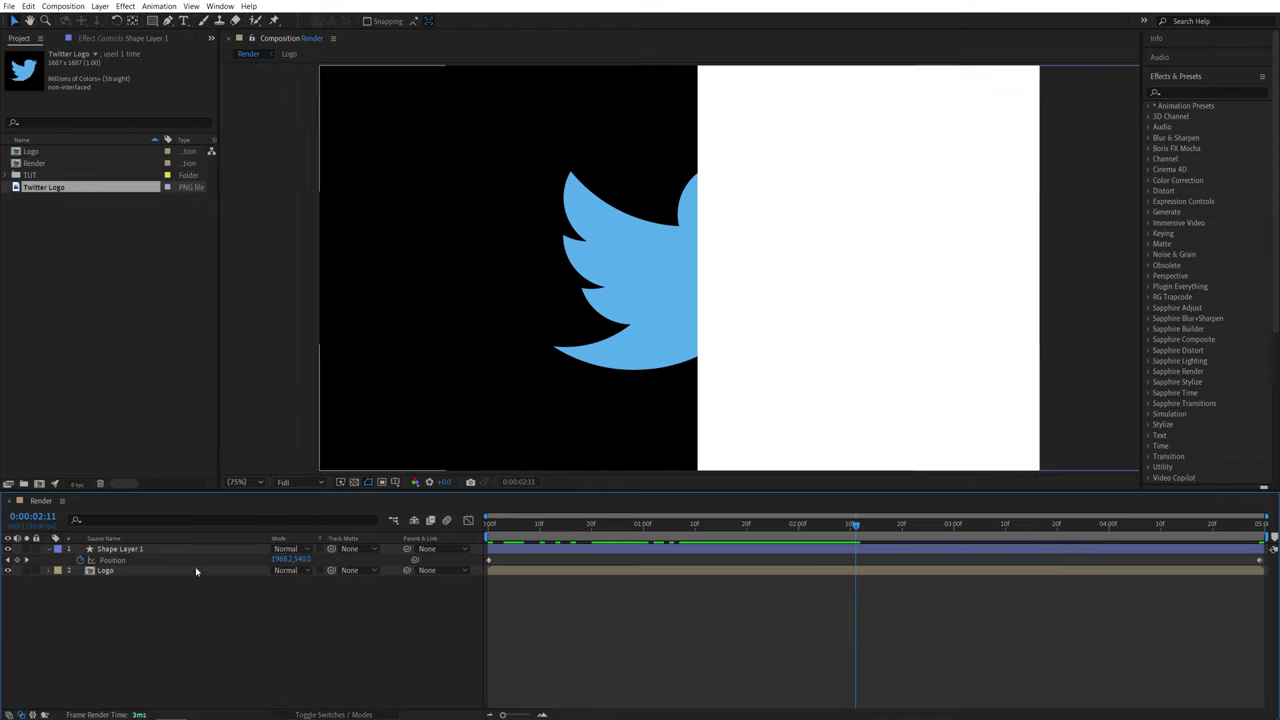
{"action": "left_click", "coordinate": [105, 572]}
{"action": "left_click", "coordinate": [352, 570]}
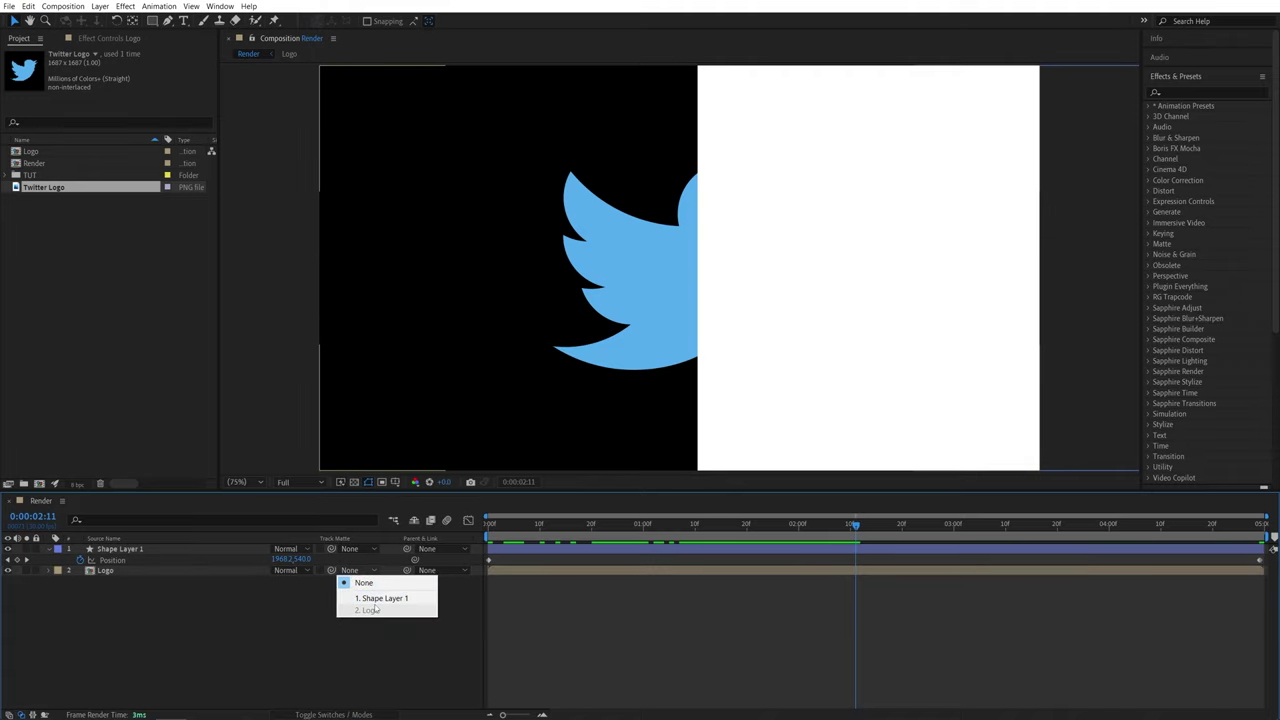
{"action": "left_click", "coordinate": [378, 598]}
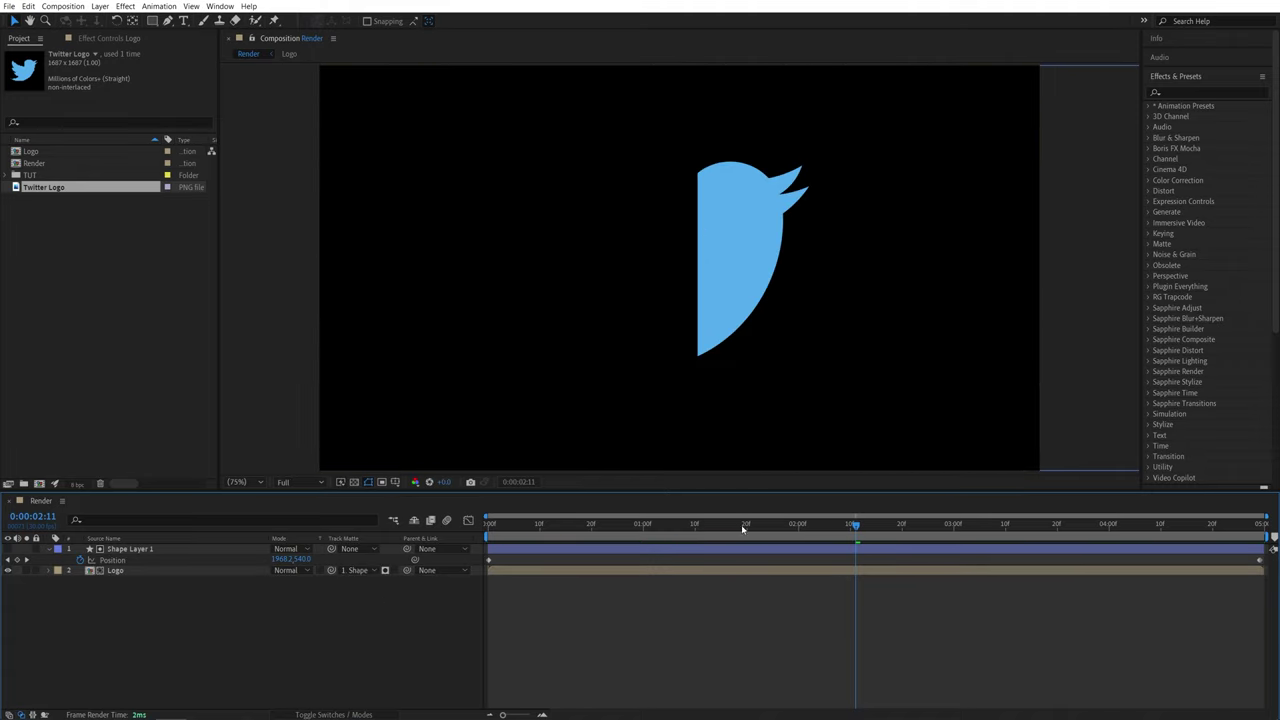
{"action": "left_click_drag", "start_coordinate": [739, 520], "coordinate": [882, 535]}
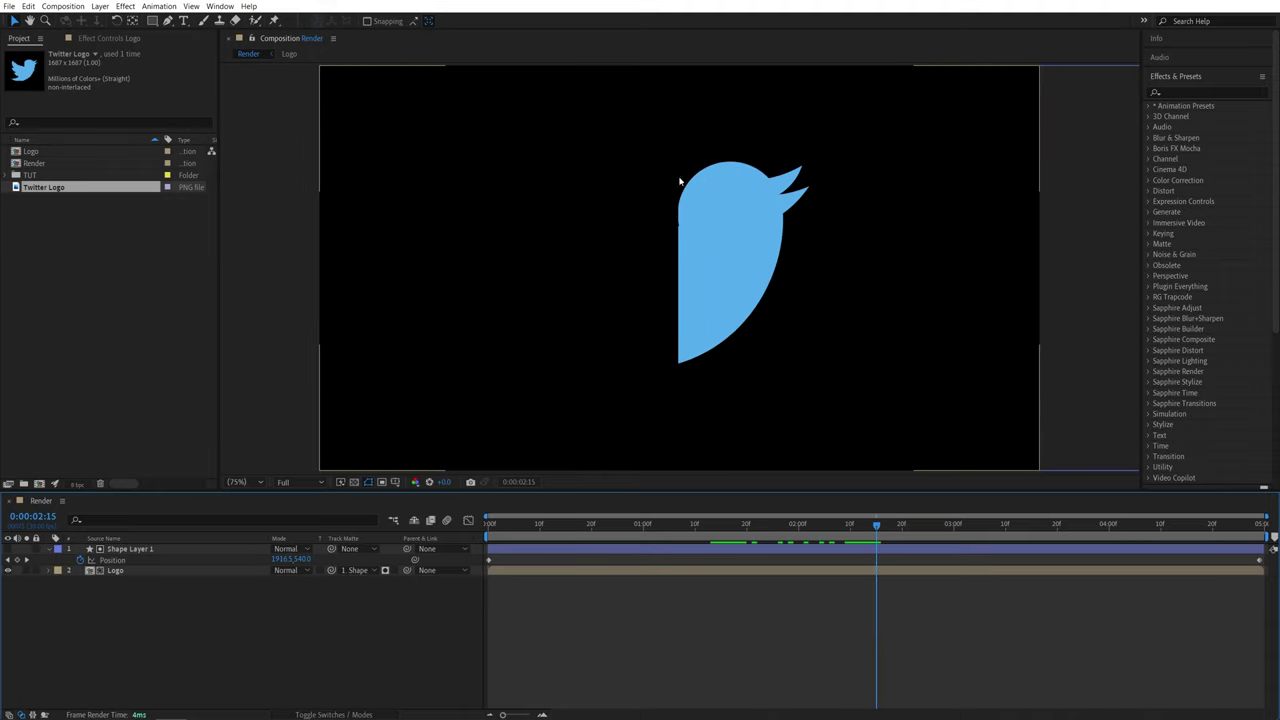
{"action": "left_click", "coordinate": [385, 570]}
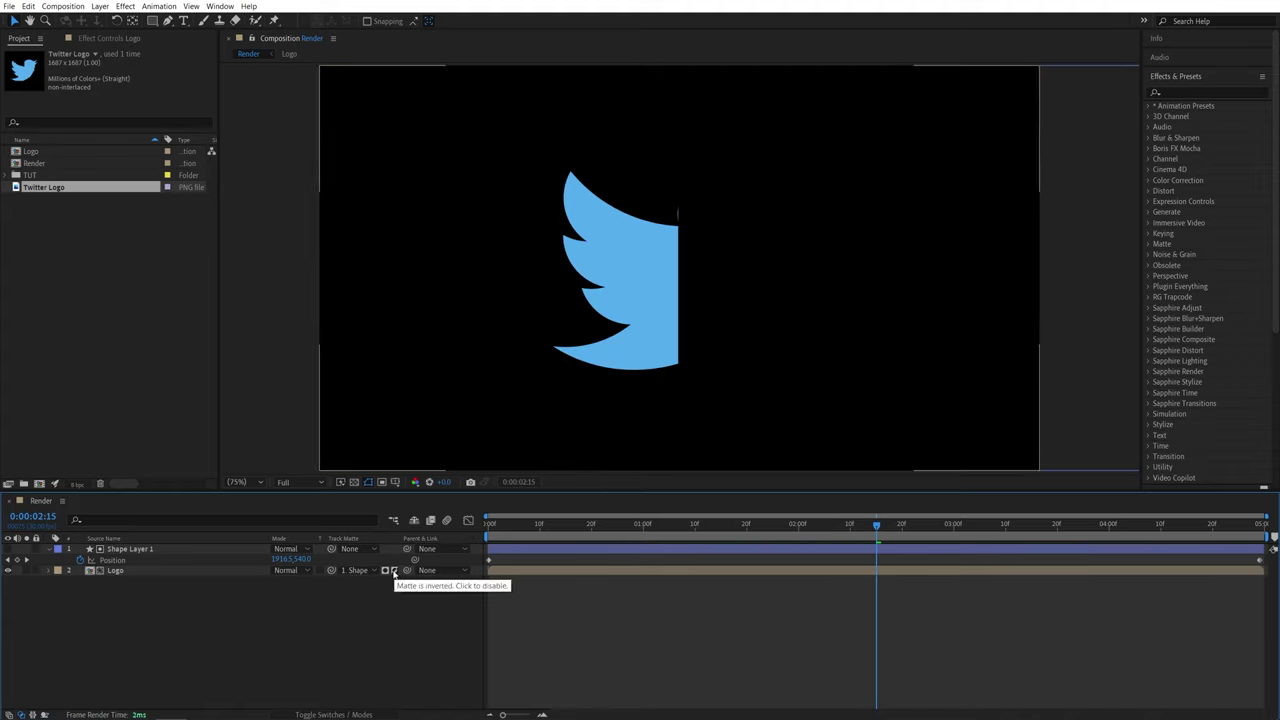
{"action": "left_click_drag", "start_coordinate": [668, 526], "coordinate": [869, 527]}
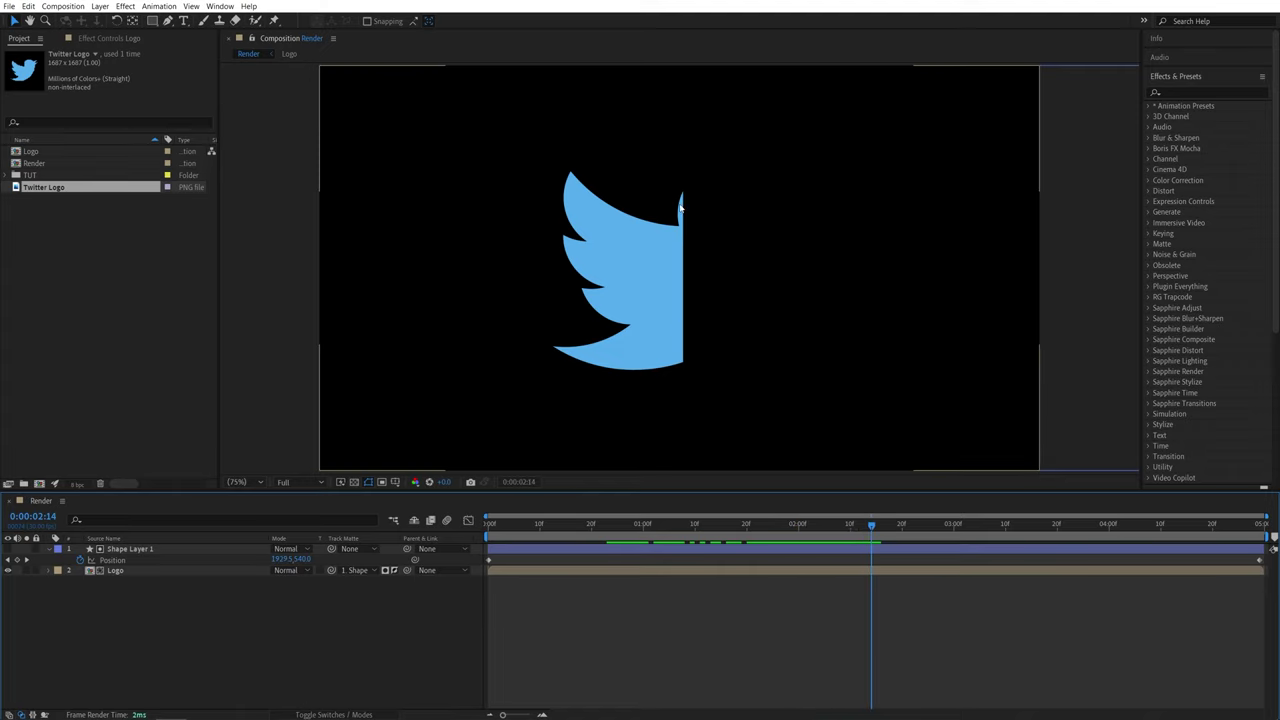
- Apply Turbulent Displace from Effects & Presets to Shape Layer 1
{"action": "left_click", "coordinate": [1189, 92]}
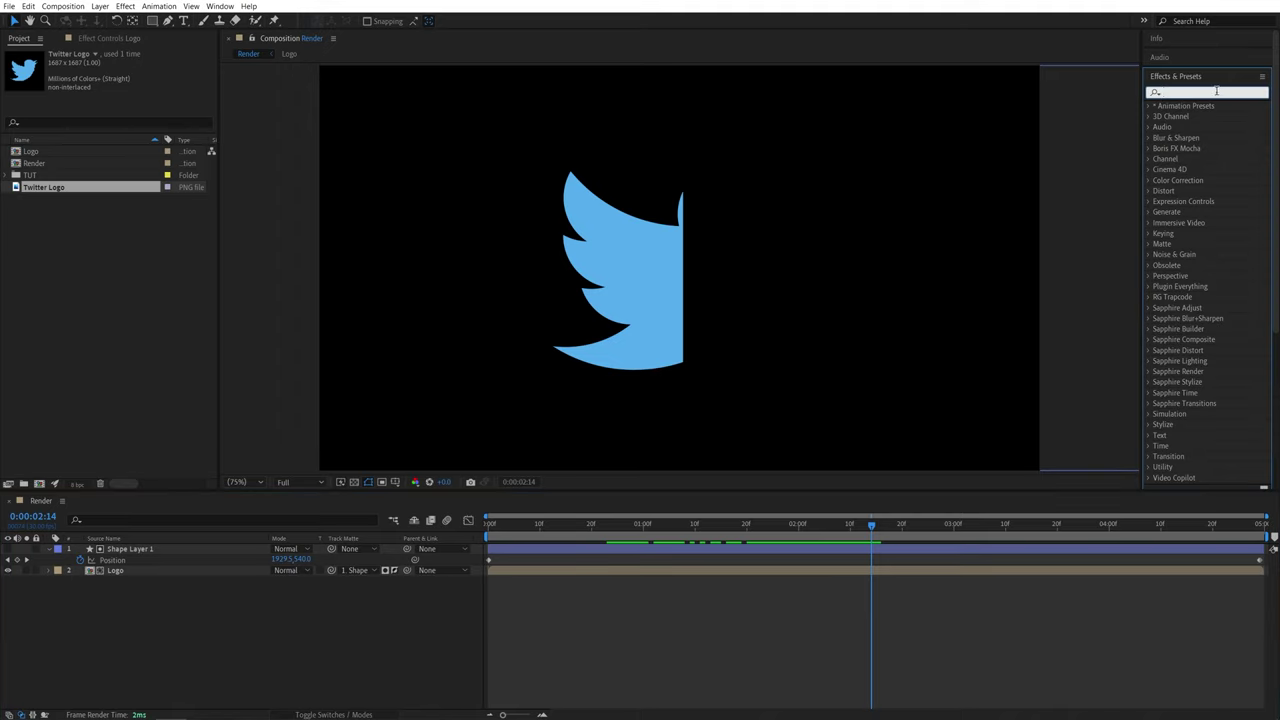
{"action": "type", "text": "turbu"}
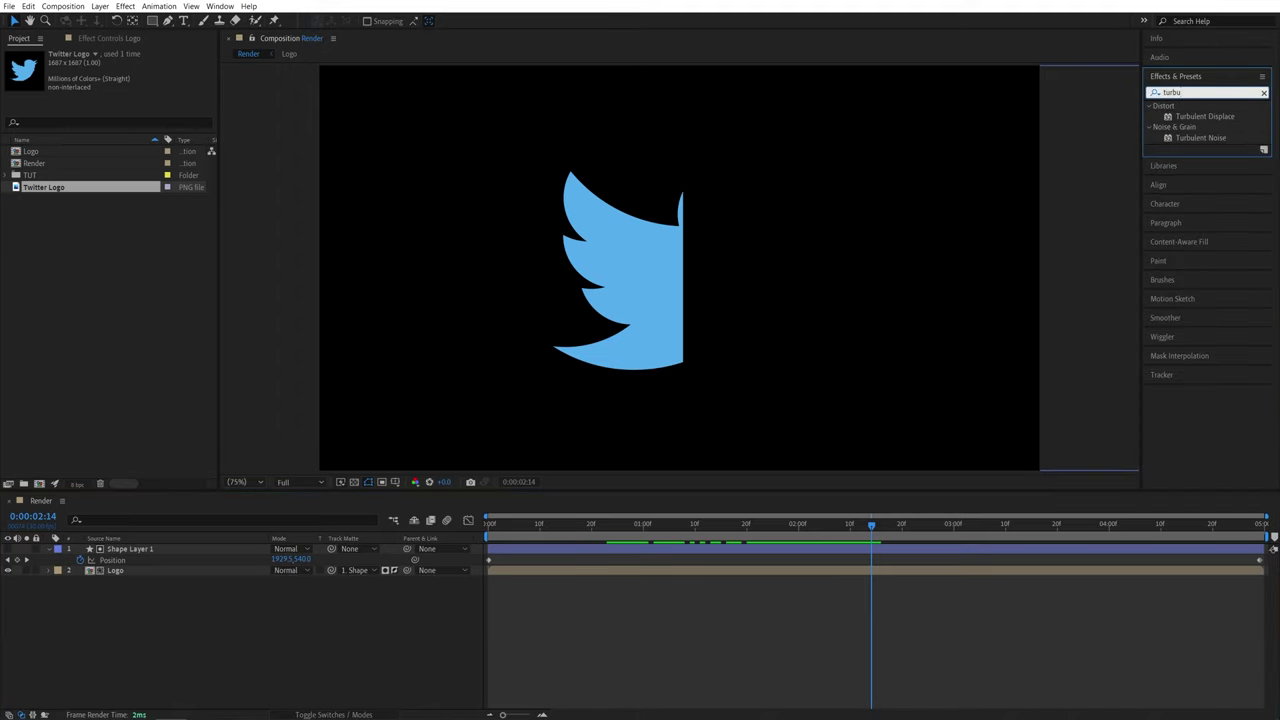
{"action": "left_click_drag", "start_coordinate": [1205, 116], "coordinate": [133, 553]}
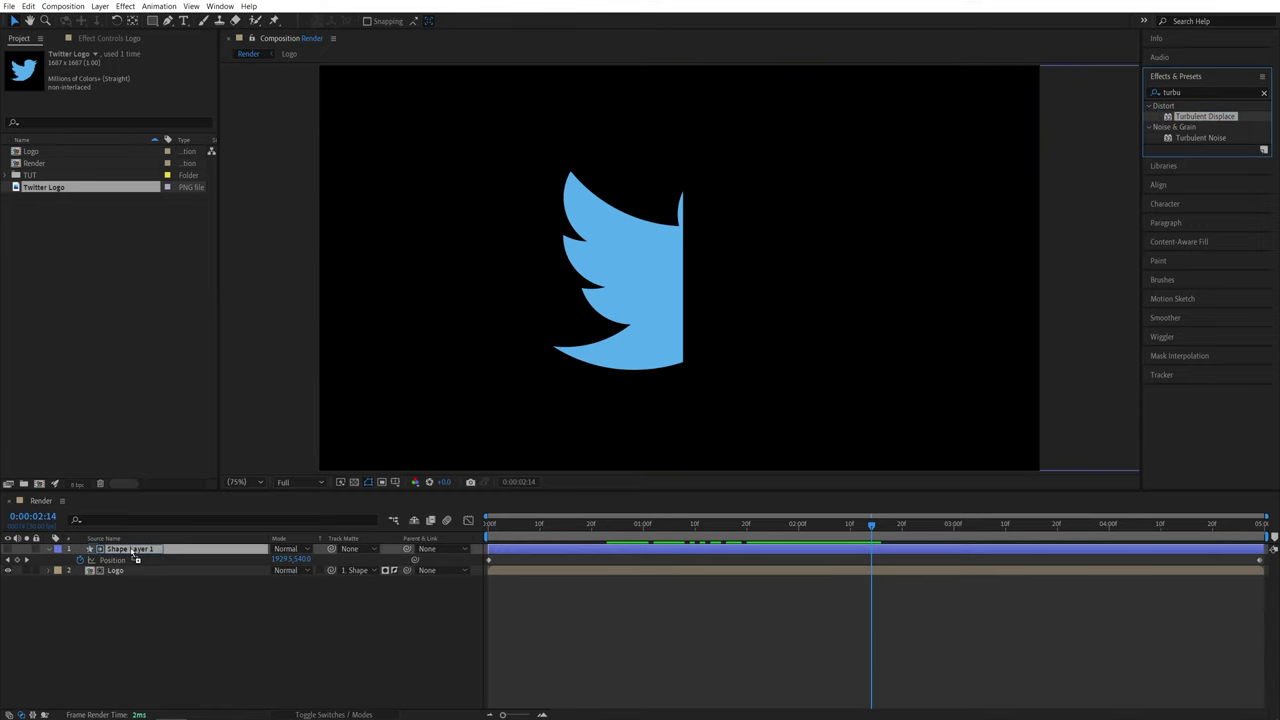
- Set Turbulent Displace Complexity to 10, Amount to 25 and Size to 300
{"action": "left_click", "coordinate": [159, 222]}
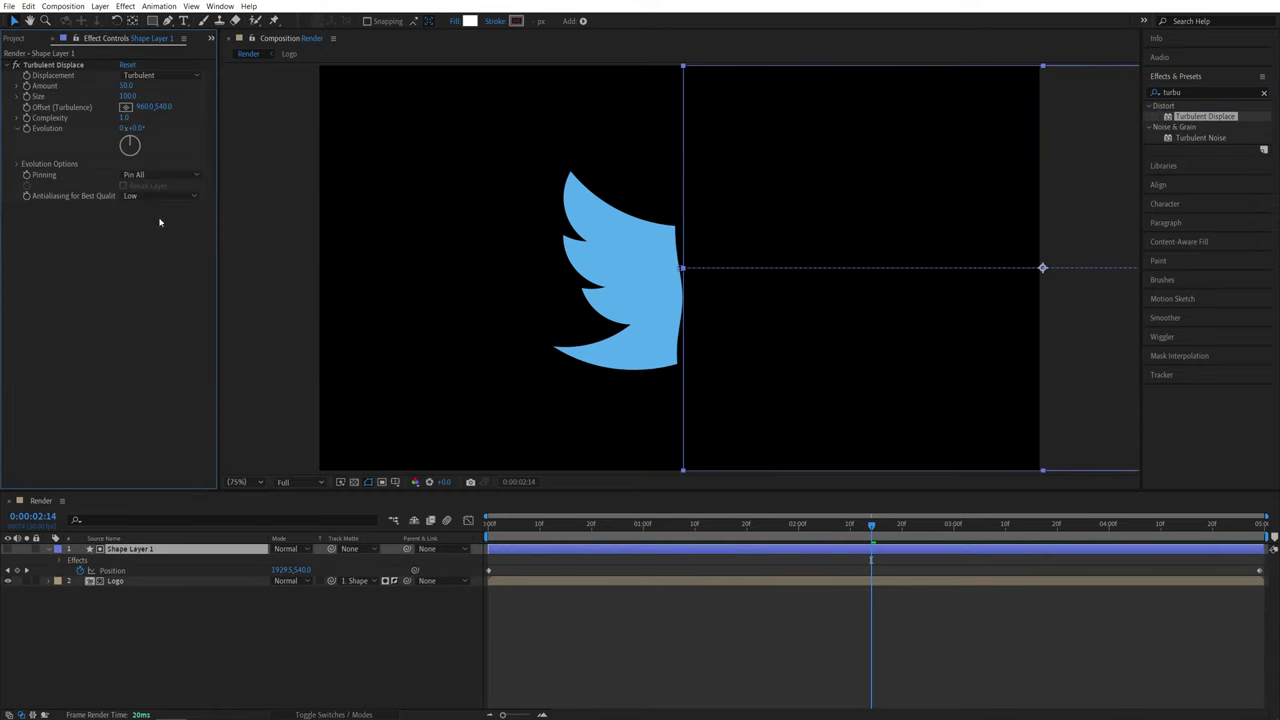
{"action": "left_click", "coordinate": [125, 118]}
{"action": "type", "text": "10"}
{"action": "key", "text": "Return"}
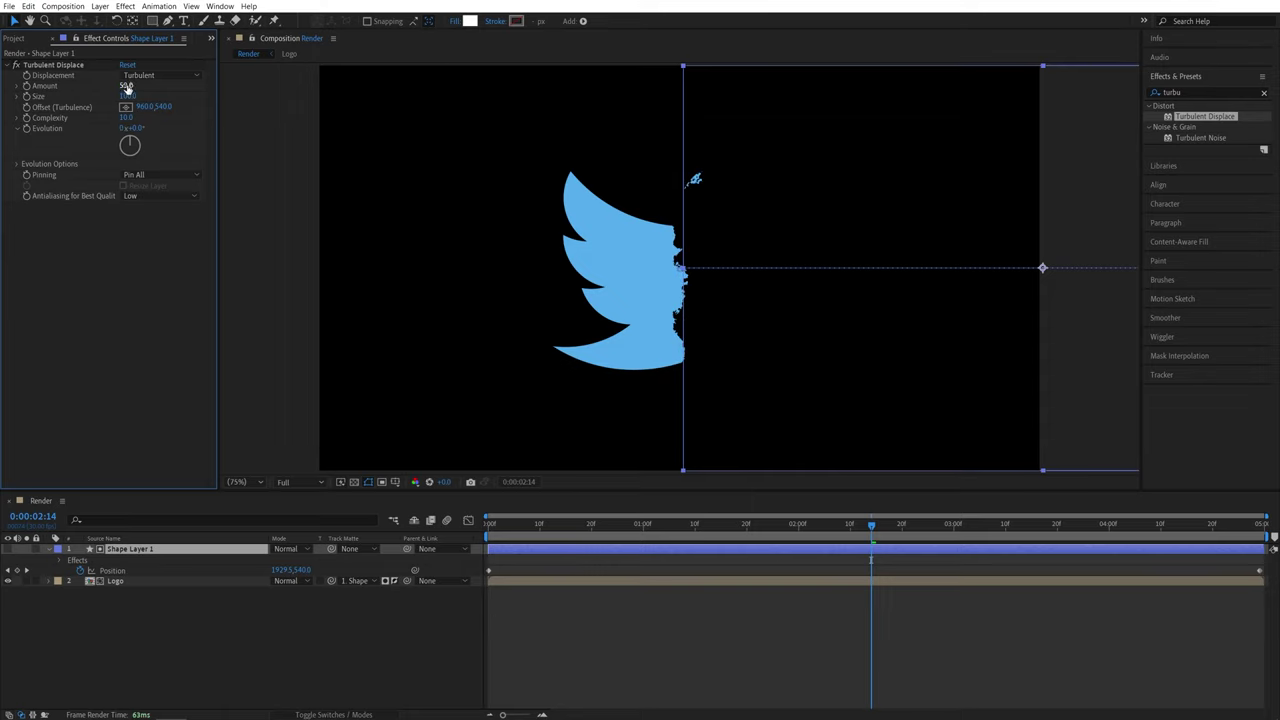
{"action": "left_click", "coordinate": [127, 86]}
{"action": "type", "text": "25"}
{"action": "key", "text": "Return"}
{"action": "left_click", "coordinate": [128, 96]}
{"action": "type", "text": "300"}
{"action": "key", "text": "Return"}
- Scrub the timeline to review the rough edge, then select the shape and Logo layers
{"action": "mouse_move", "coordinate": [871, 524]}
{"action": "left_mouse_down"}
{"action": "mouse_move", "coordinate": [852, 525]}
{"action": "mouse_move", "coordinate": [897, 525]}
{"action": "mouse_move", "coordinate": [885, 530]}
{"action": "left_mouse_up"}
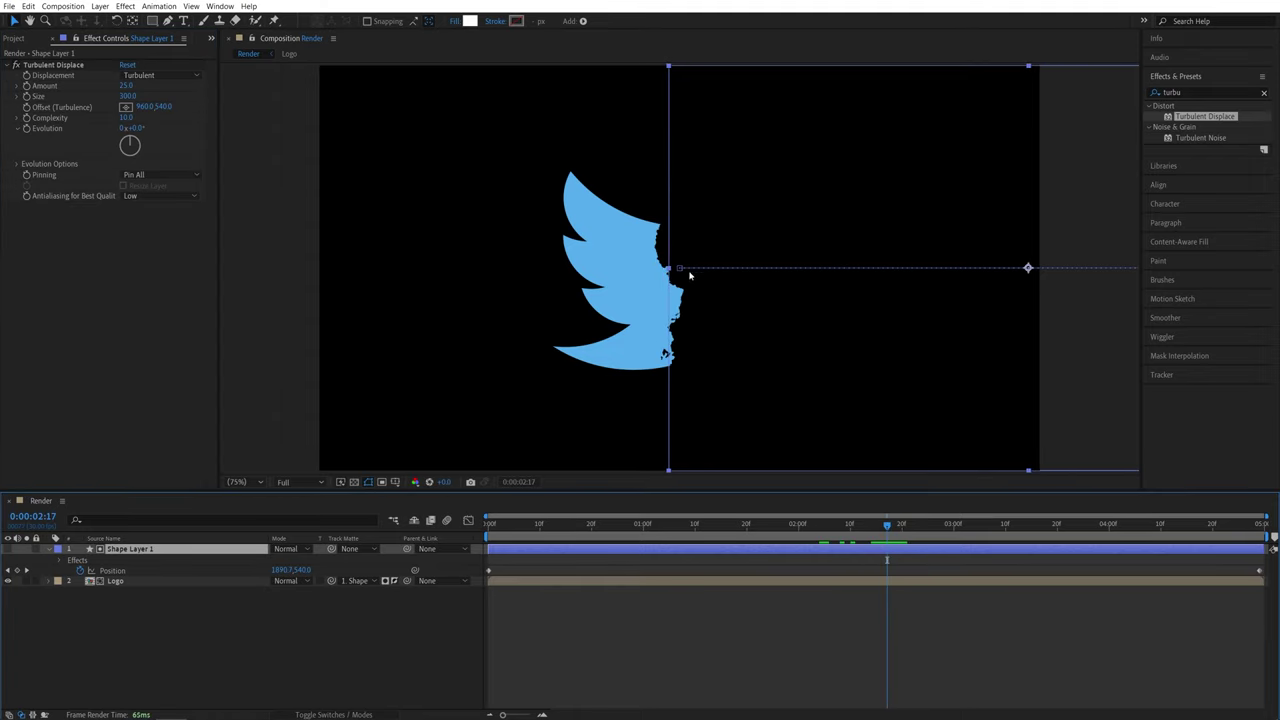
{"action": "mouse_move", "coordinate": [799, 524]}
{"action": "left_mouse_down"}
{"action": "mouse_move", "coordinate": [676, 525]}
{"action": "mouse_move", "coordinate": [803, 535]}
{"action": "left_mouse_up"}
{"action": "left_click_drag", "start_coordinate": [411, 636], "coordinate": [143, 550]}
- Pre-compose the shape and Logo layers into a comp named 'Logo Vanish'
{"action": "right_click", "coordinate": [143, 551]}
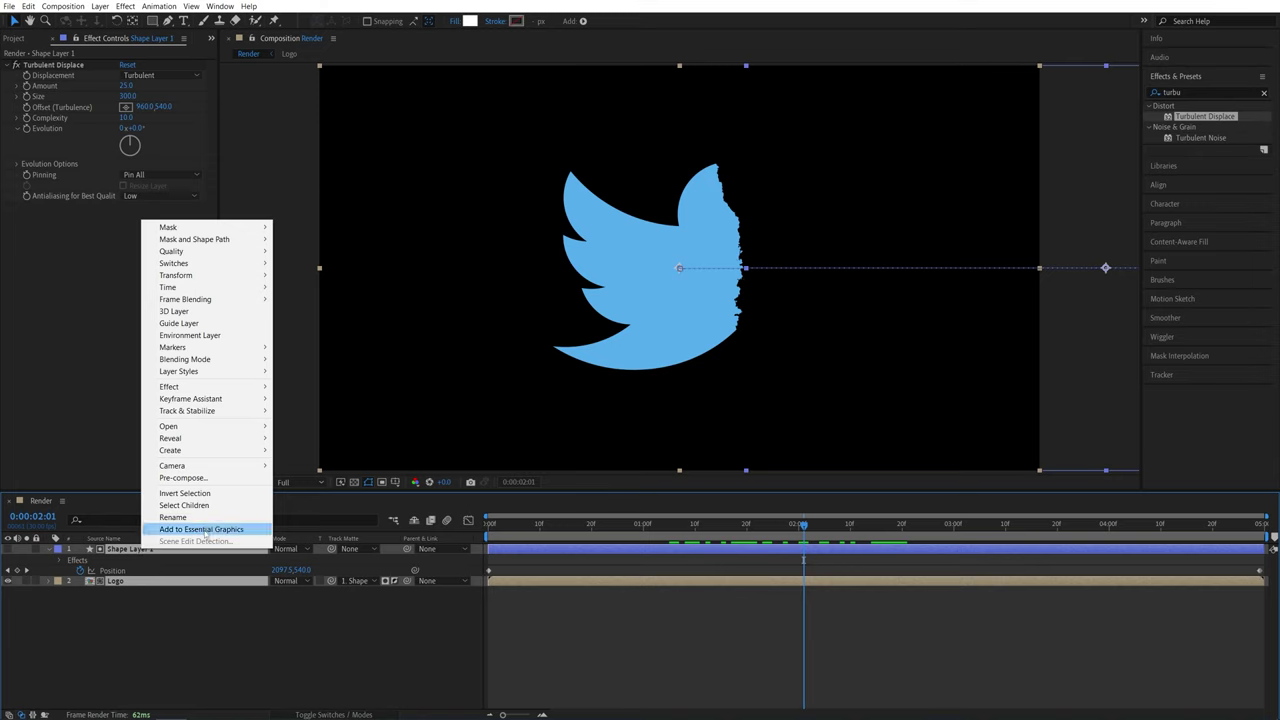
{"action": "left_click", "coordinate": [200, 477]}
{"action": "type", "text": "Logo Vanish"}
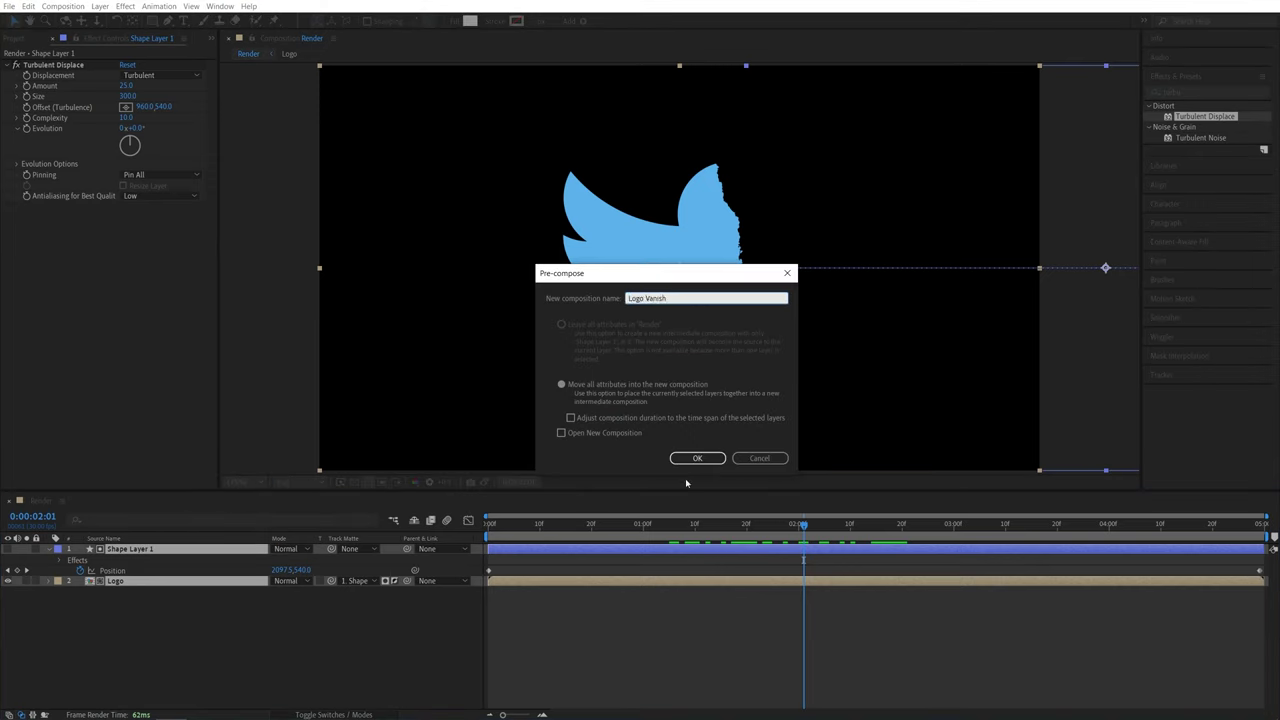
{"action": "left_click", "coordinate": [694, 458]}
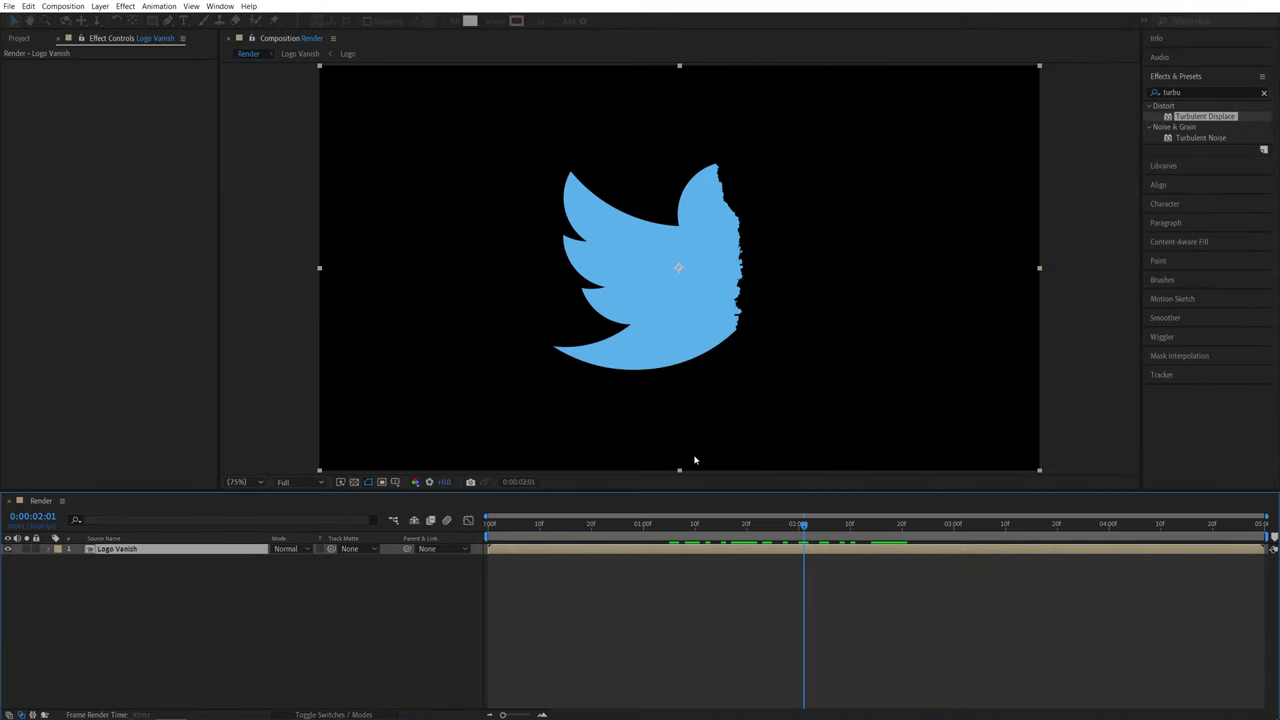
- Duplicate Logo Vanish and give layer 2 an inverted track matte from layer 1
{"action": "left_click", "coordinate": [166, 603]}
{"action": "left_click", "coordinate": [140, 550]}
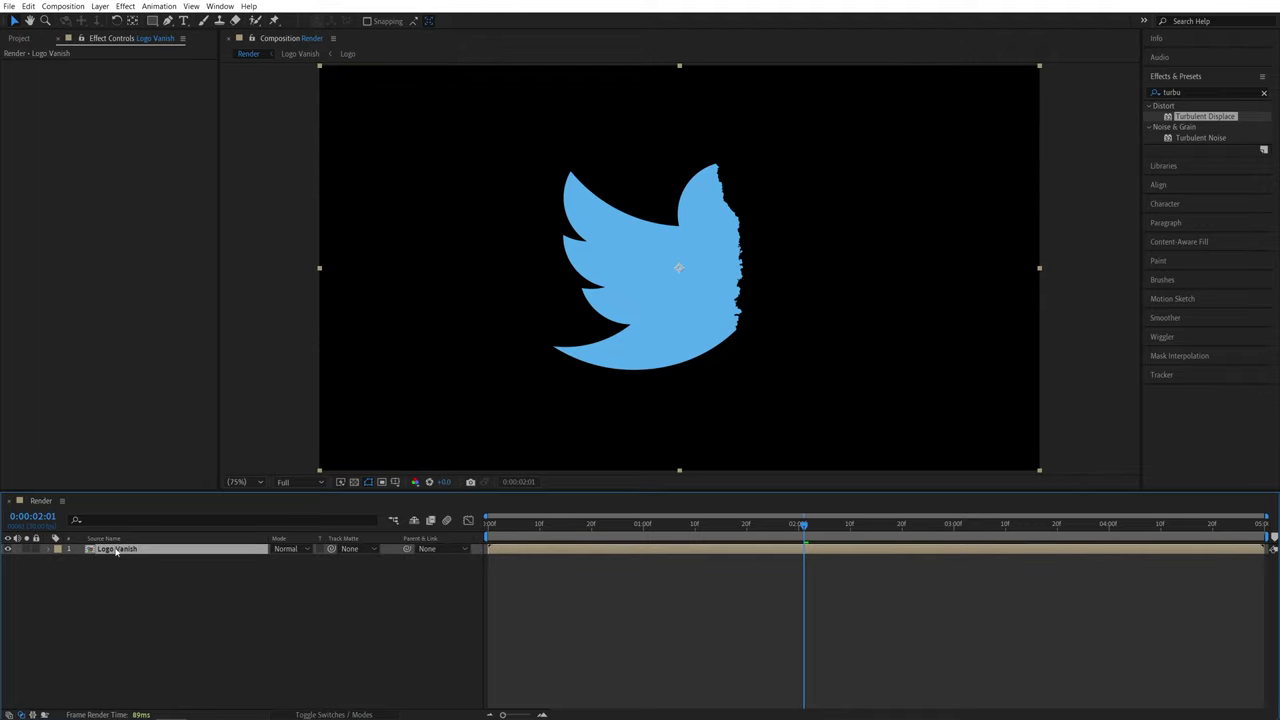
{"action": "left_click", "coordinate": [28, 6]}
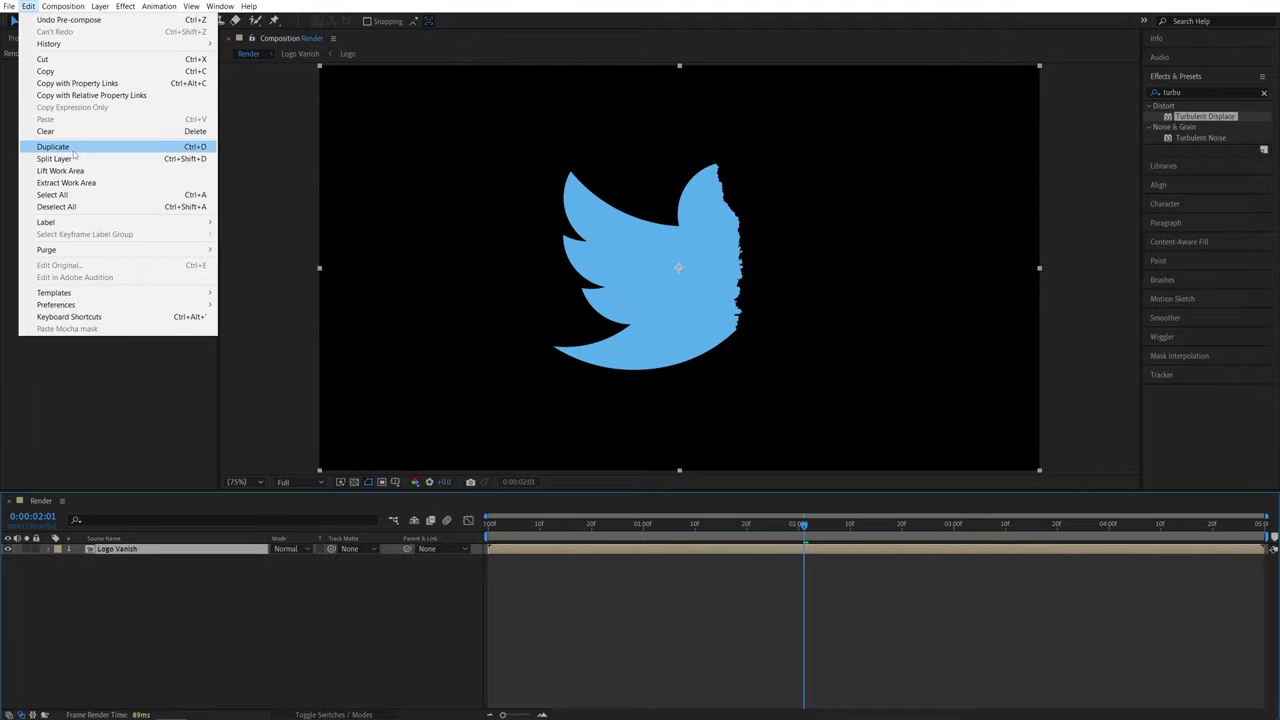
{"action": "left_click", "coordinate": [205, 147]}
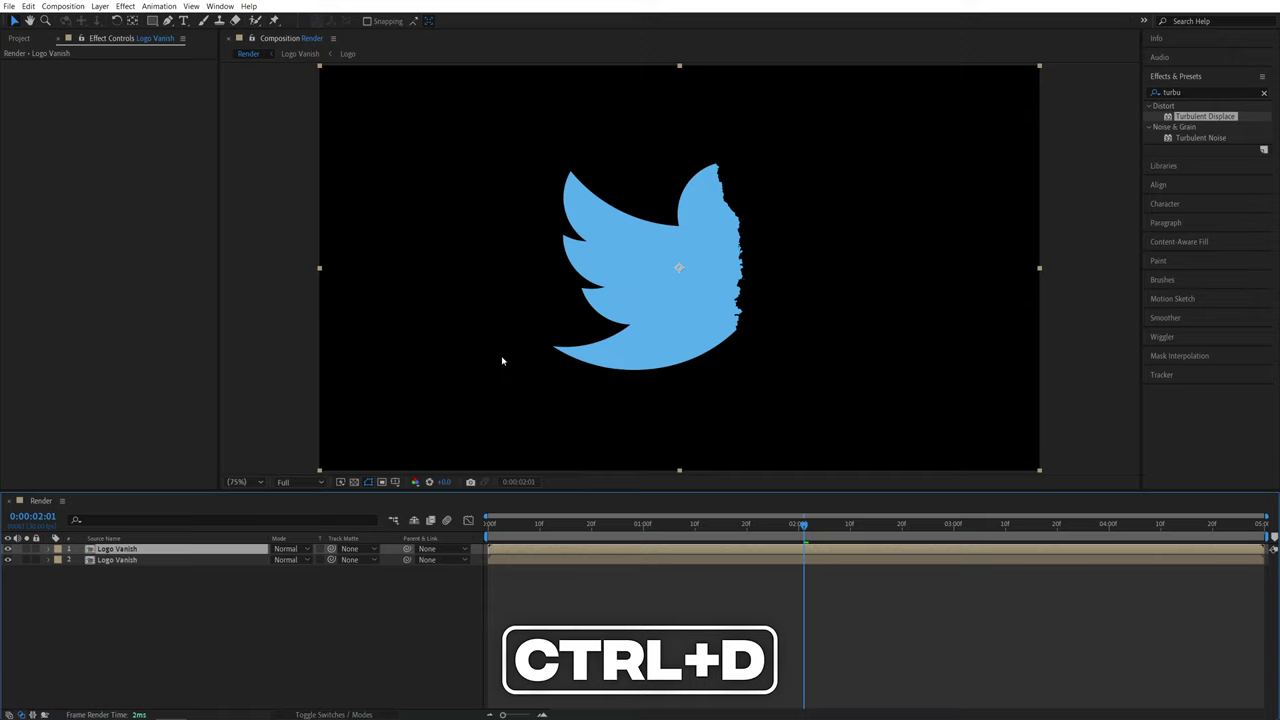
{"action": "left_click", "coordinate": [362, 567]}
{"action": "left_click", "coordinate": [352, 560]}
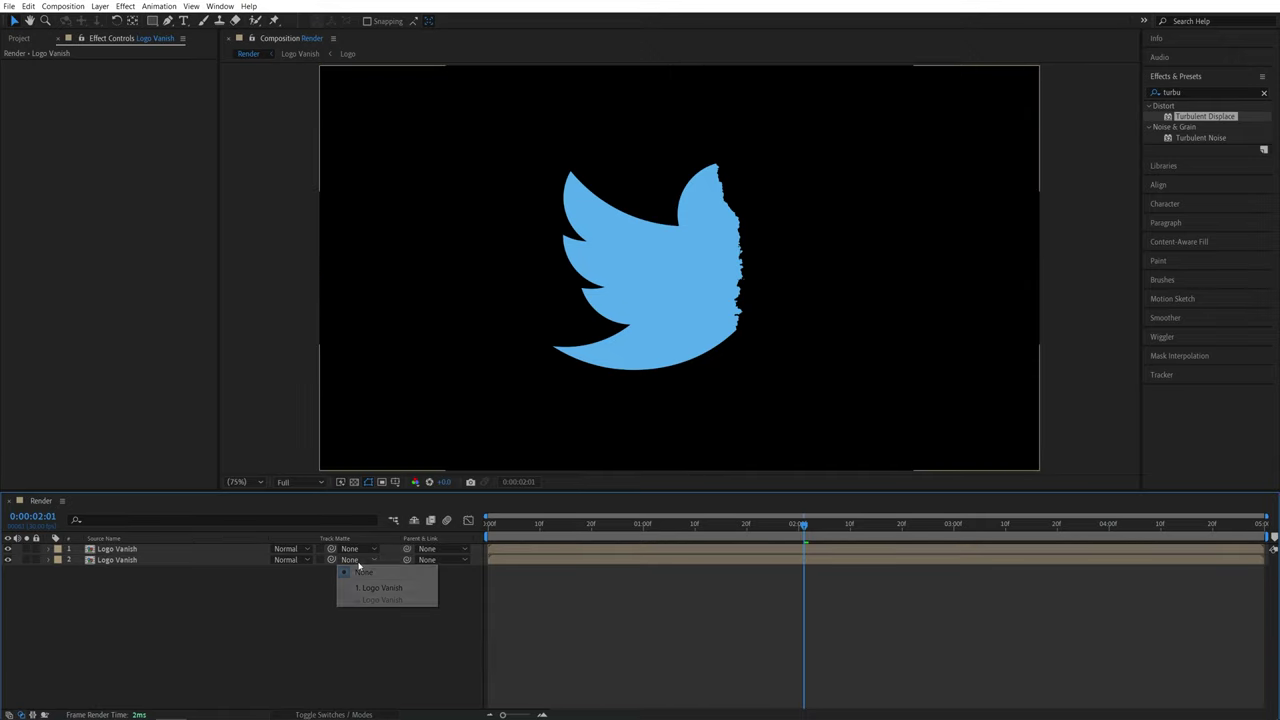
{"action": "left_click", "coordinate": [378, 588]}
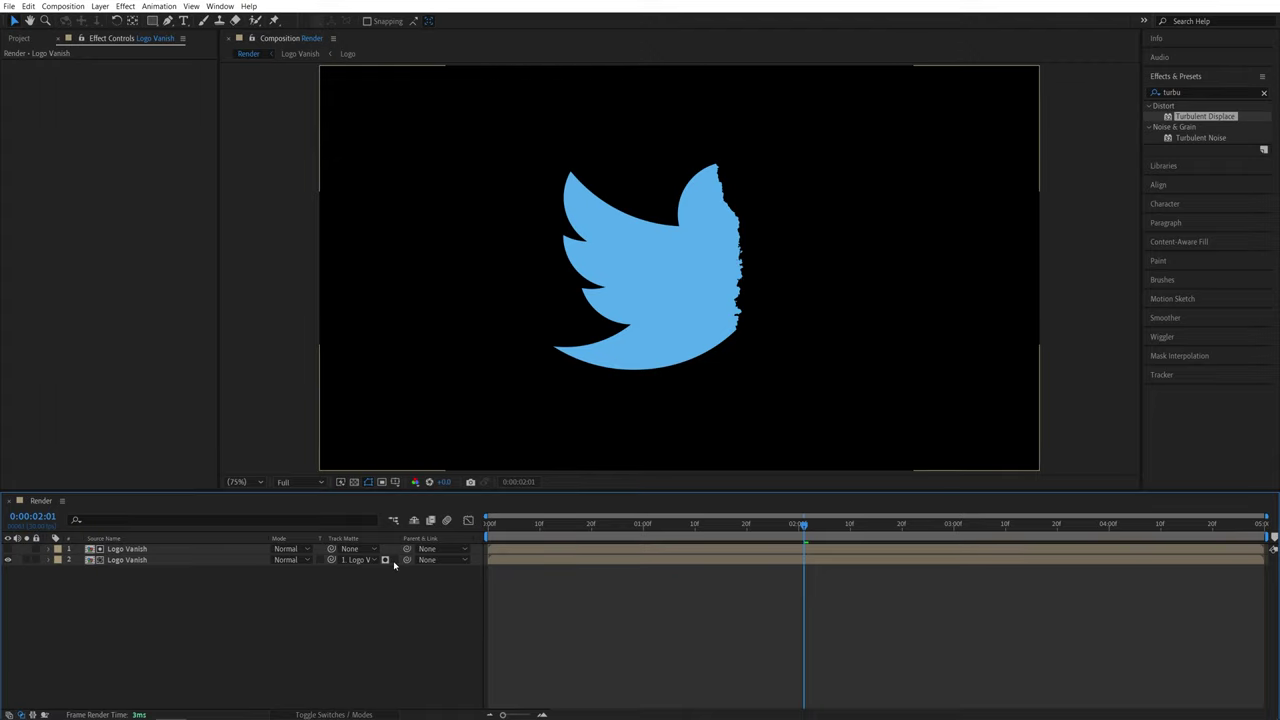
{"action": "left_click", "coordinate": [393, 560]}
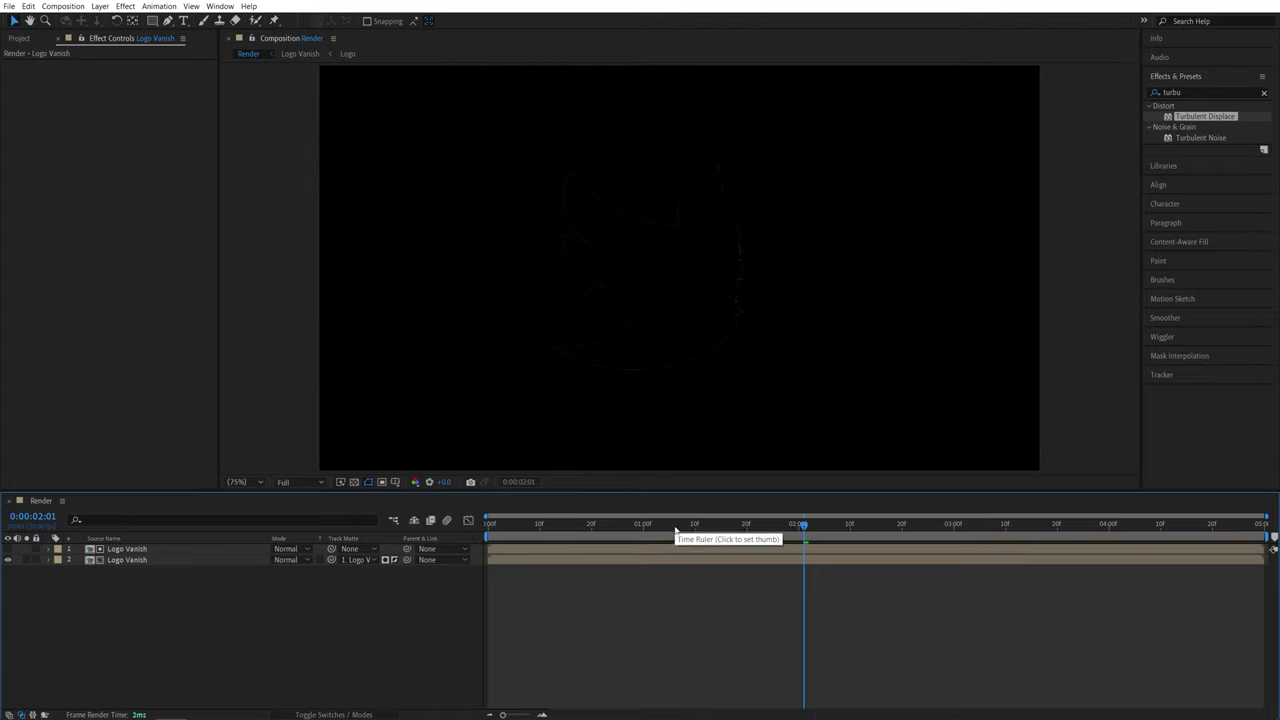
{"action": "left_click", "coordinate": [824, 524]}
{"action": "left_click_drag", "start_coordinate": [840, 541], "coordinate": [860, 538]}
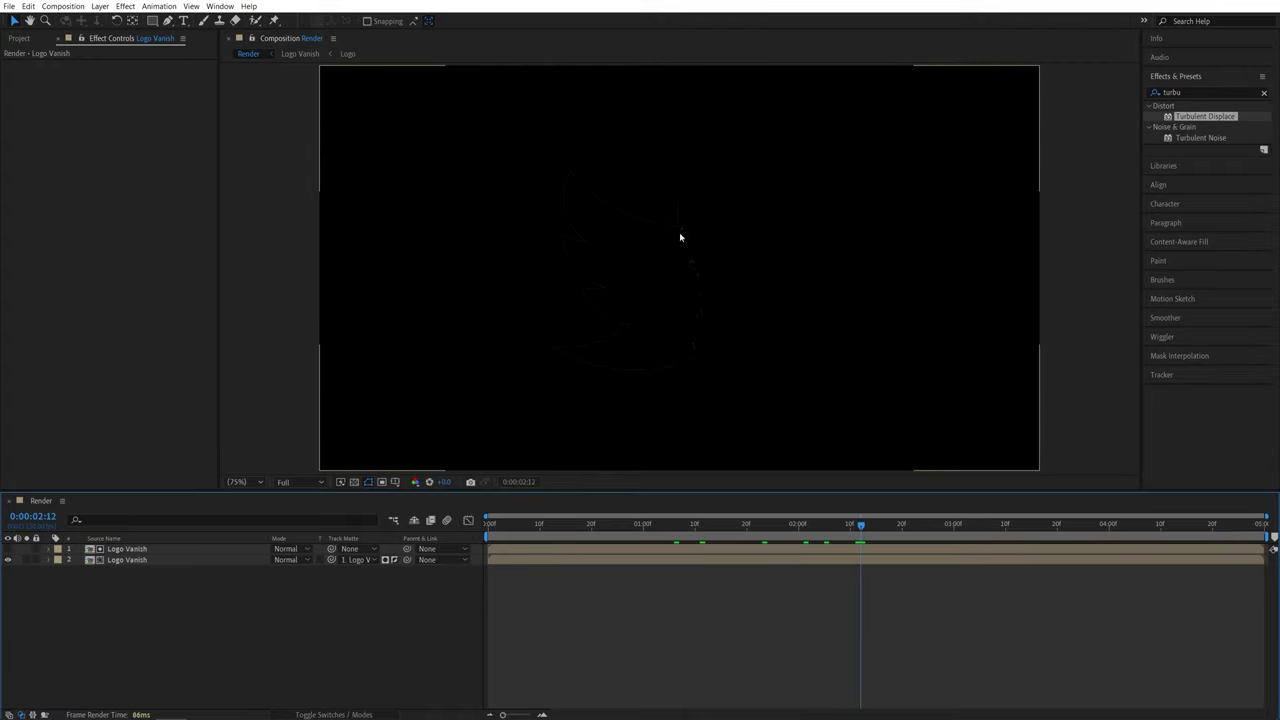
{"action": "left_click", "coordinate": [513, 551]}
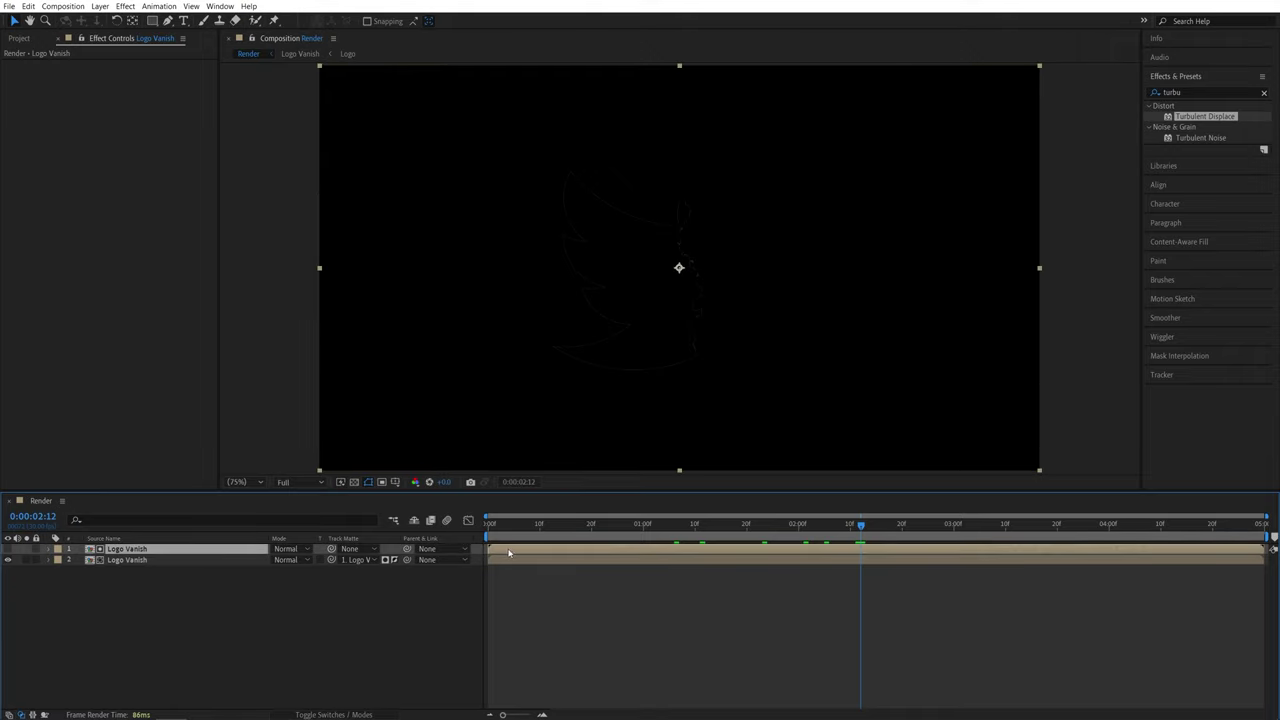
{"action": "left_click_drag", "start_coordinate": [508, 553], "coordinate": [493, 551]}
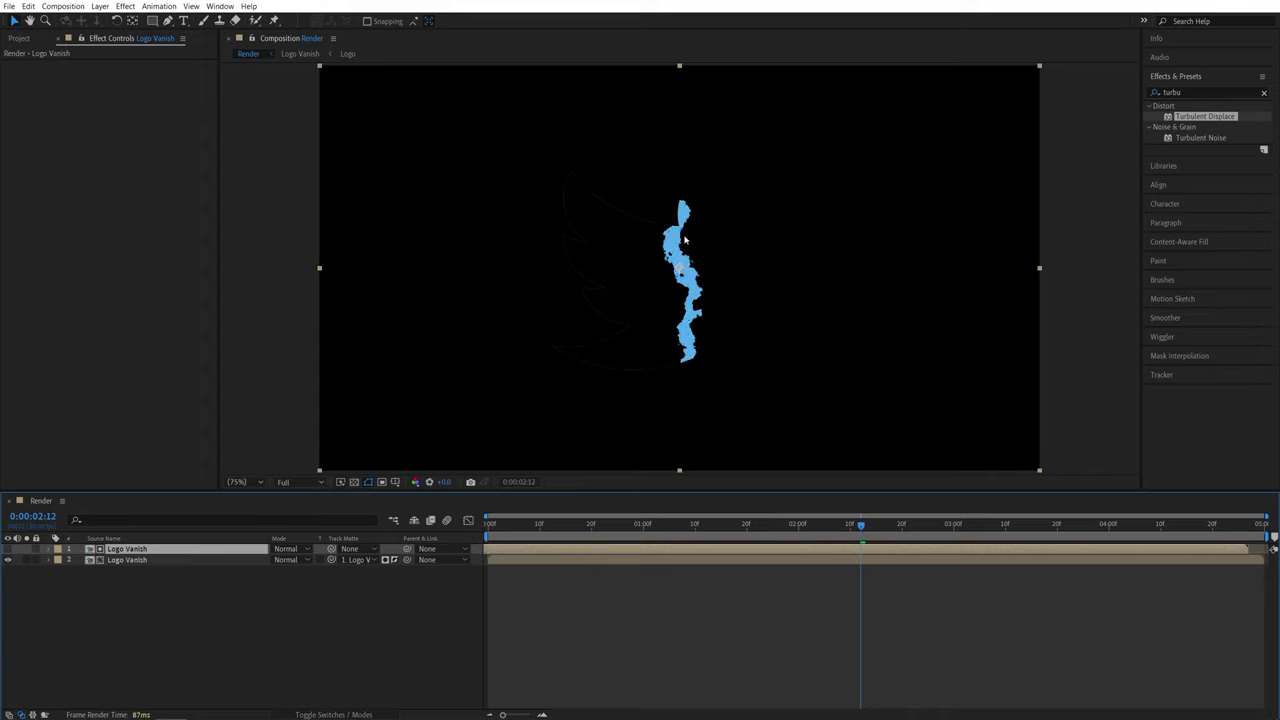
{"action": "scroll", "coordinate": [721, 407], "scroll_direction": "up", "scroll_amount": 4}
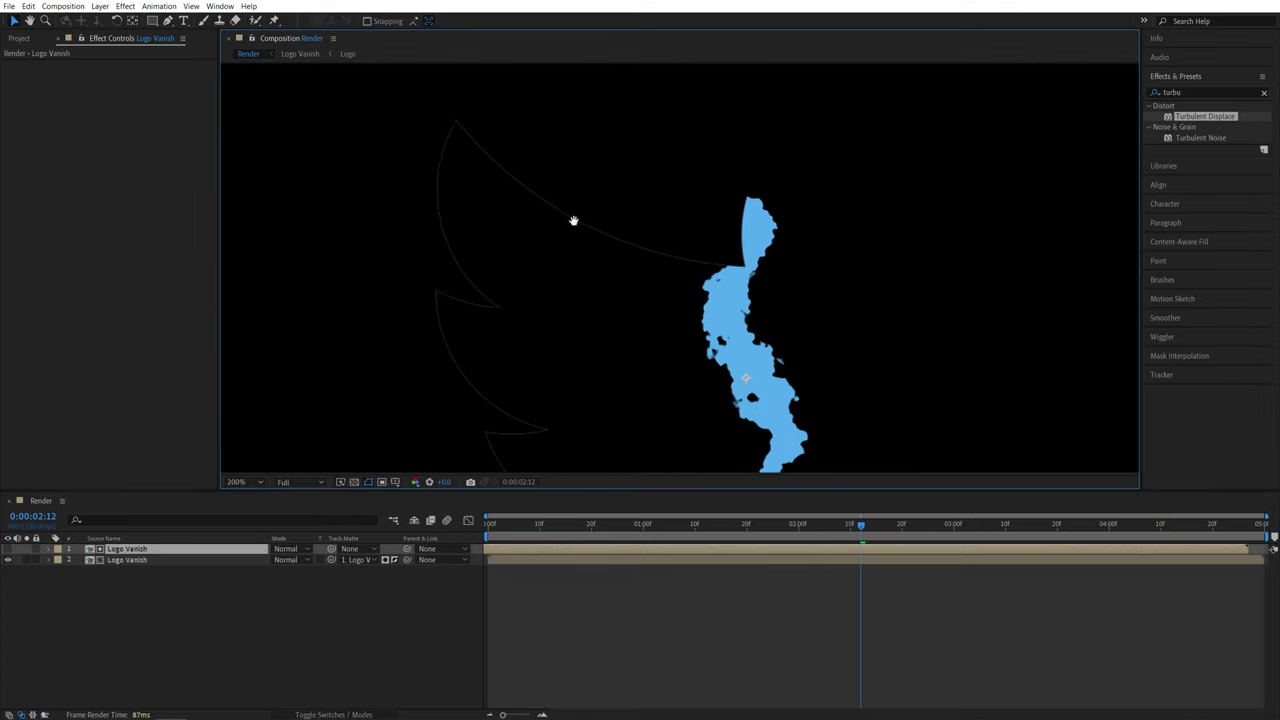
{"action": "scroll", "coordinate": [521, 250], "scroll_direction": "down", "scroll_amount": 2}
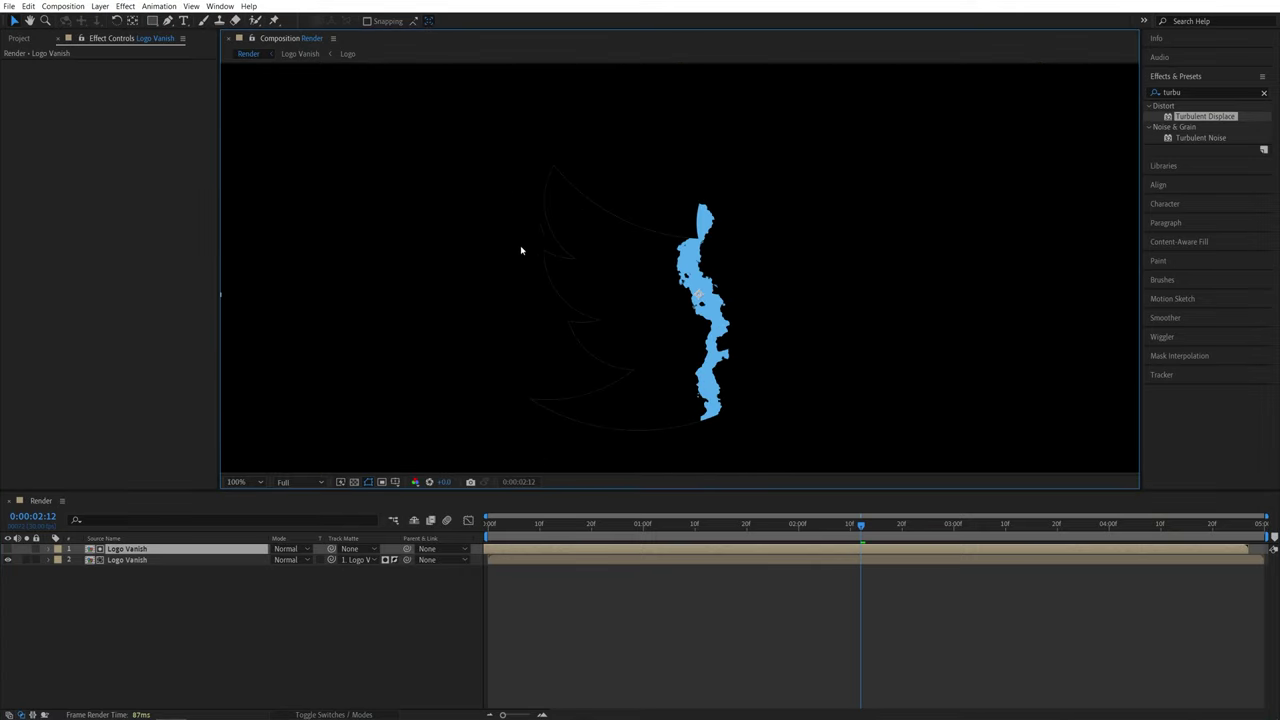
- Apply the Minimax effect to the lower Logo Vanish layer
{"action": "left_click_drag", "start_coordinate": [671, 305], "coordinate": [652, 290]}
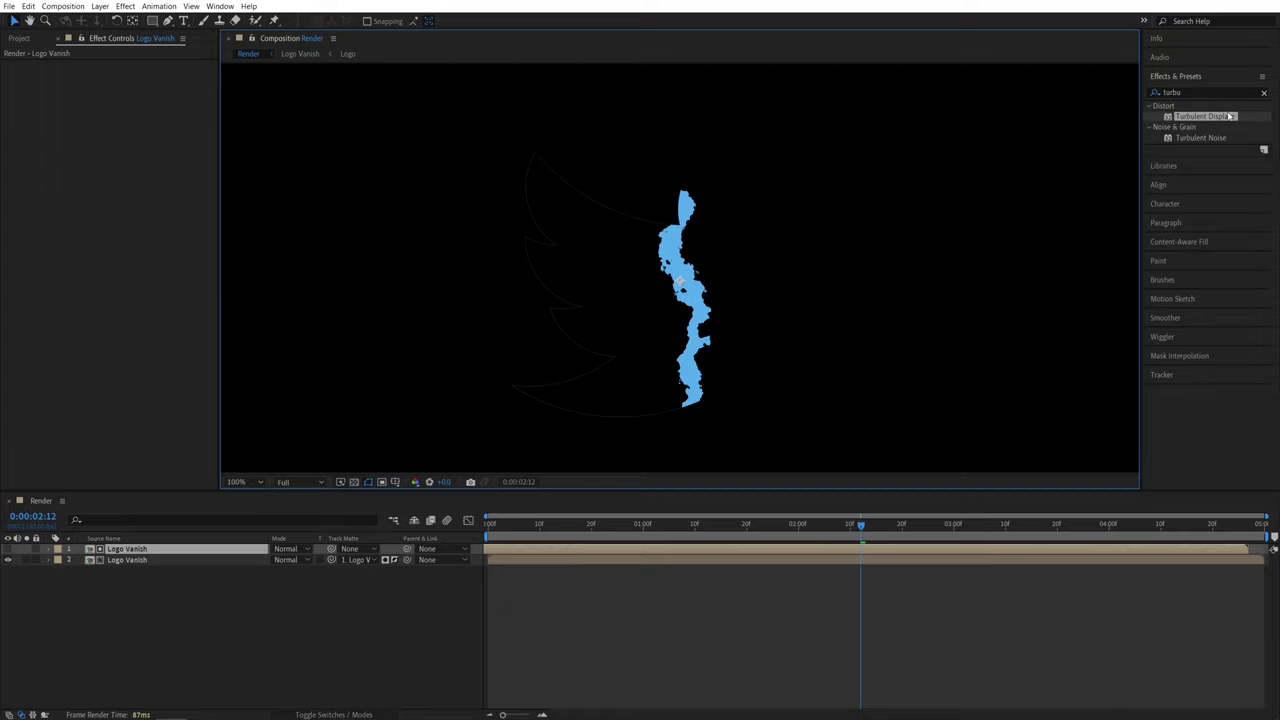
{"action": "left_click", "coordinate": [1193, 91]}
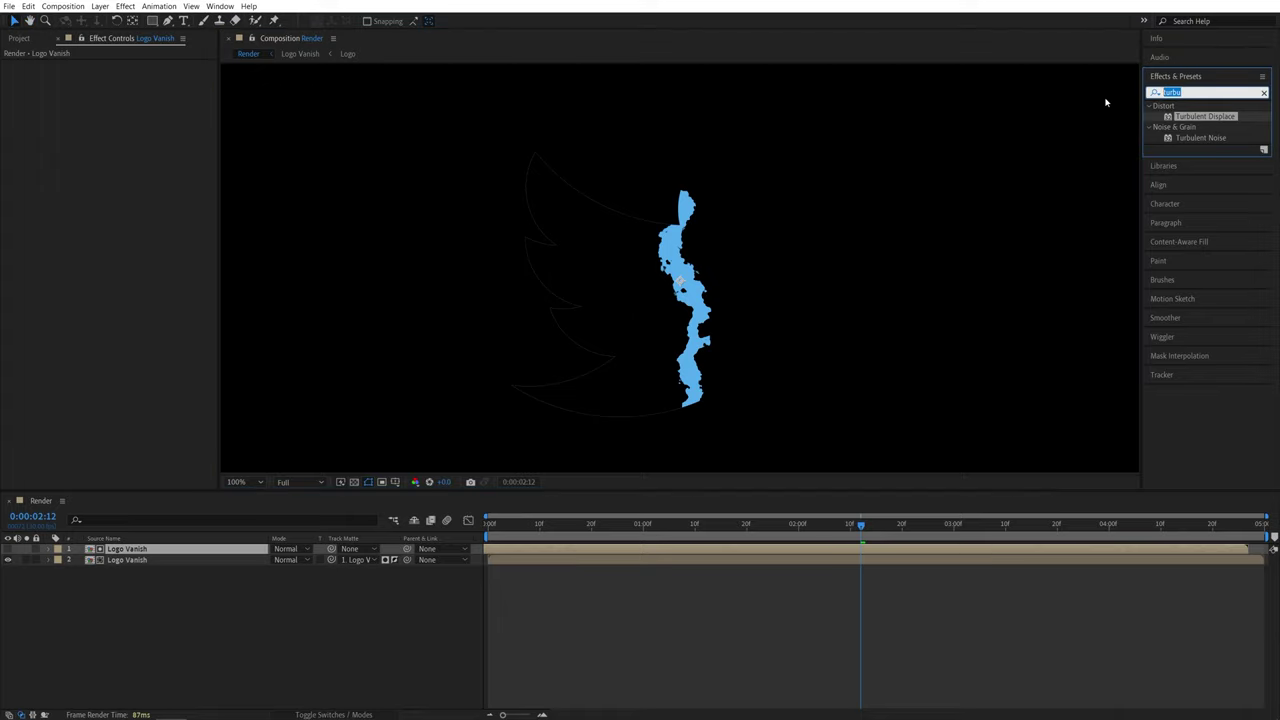
{"action": "type", "text": "minima"}
{"action": "left_click_drag", "start_coordinate": [1210, 116], "coordinate": [250, 566]}
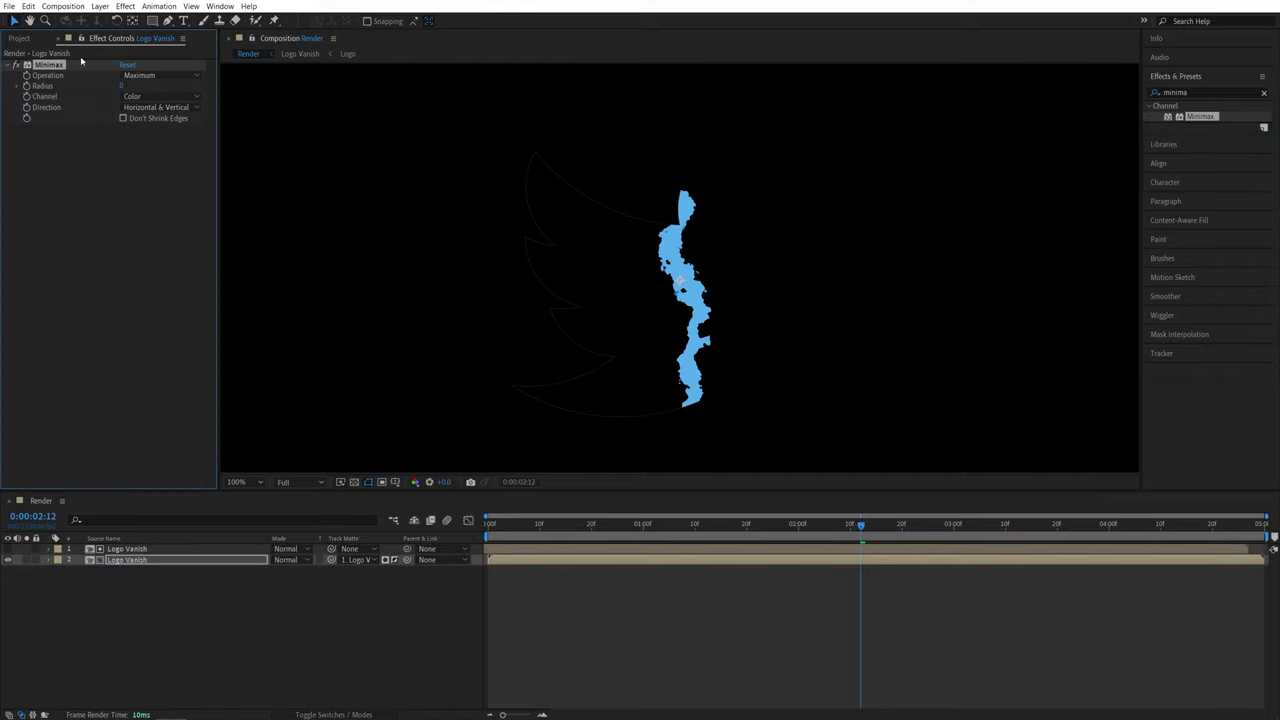
- Set Minimax Operation to Minimum, Channel to Alpha and Radius to 1
{"action": "left_click", "coordinate": [150, 76]}
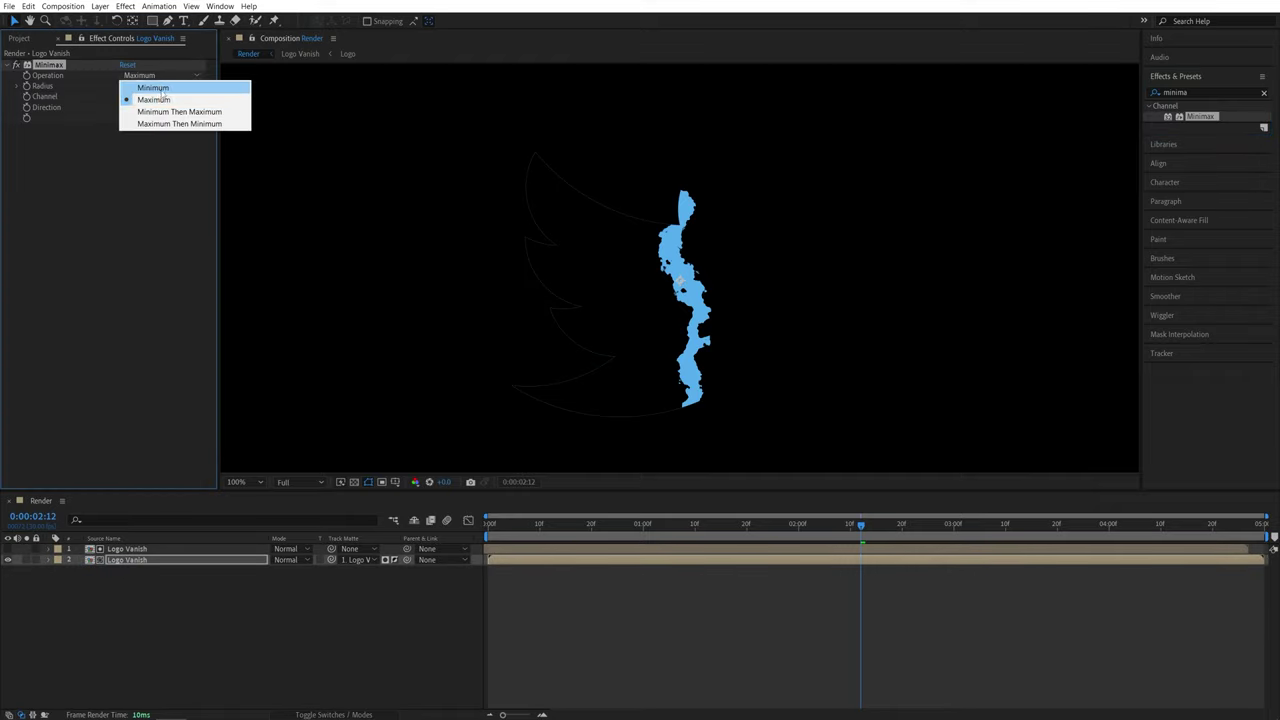
{"action": "left_click", "coordinate": [135, 97]}
{"action": "left_click", "coordinate": [133, 97]}
{"action": "left_click", "coordinate": [147, 169]}
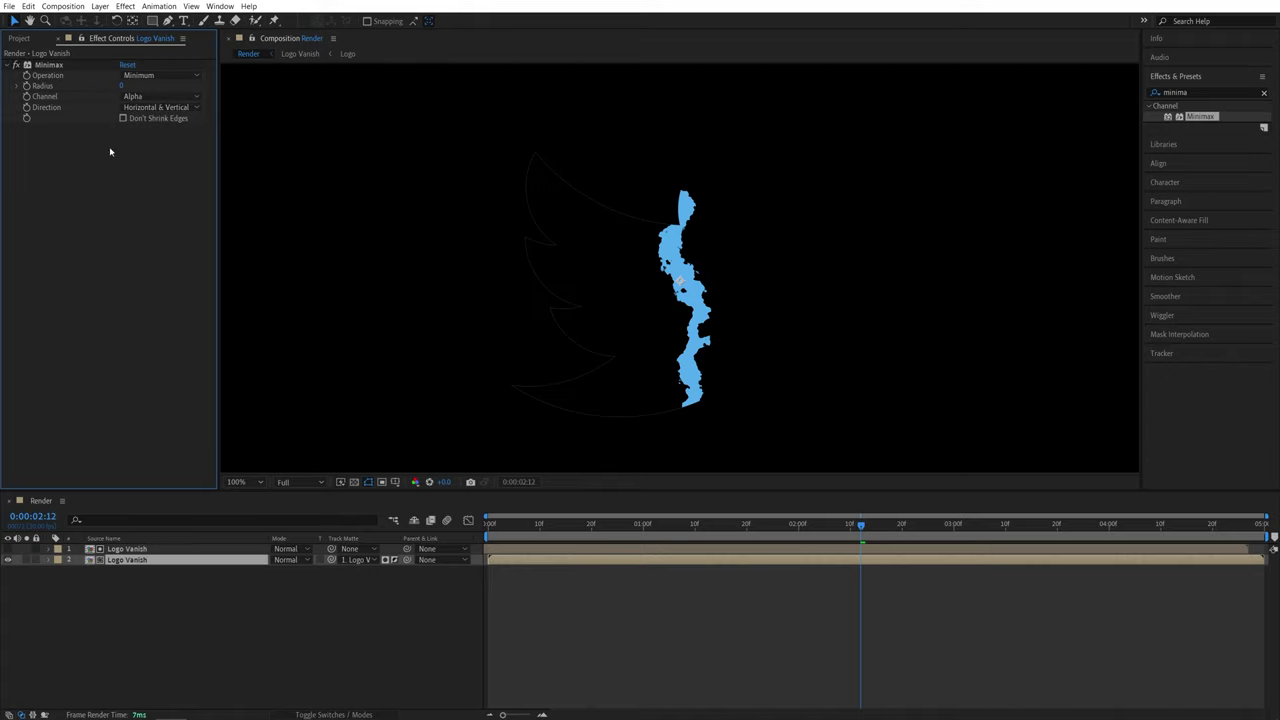
{"action": "left_click", "coordinate": [121, 86]}
{"action": "type", "text": "1"}
{"action": "key", "text": "Return"}
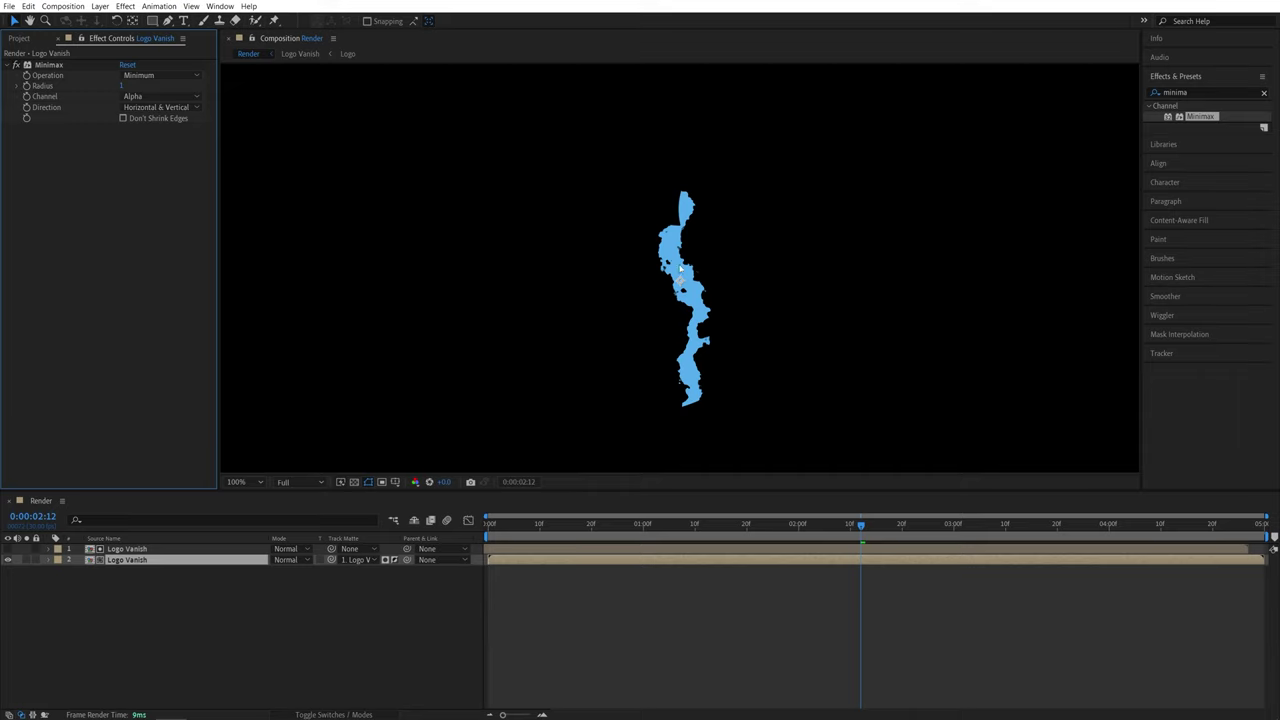
{"action": "scroll", "coordinate": [681, 270], "scroll_direction": "down", "scroll_amount": 1}
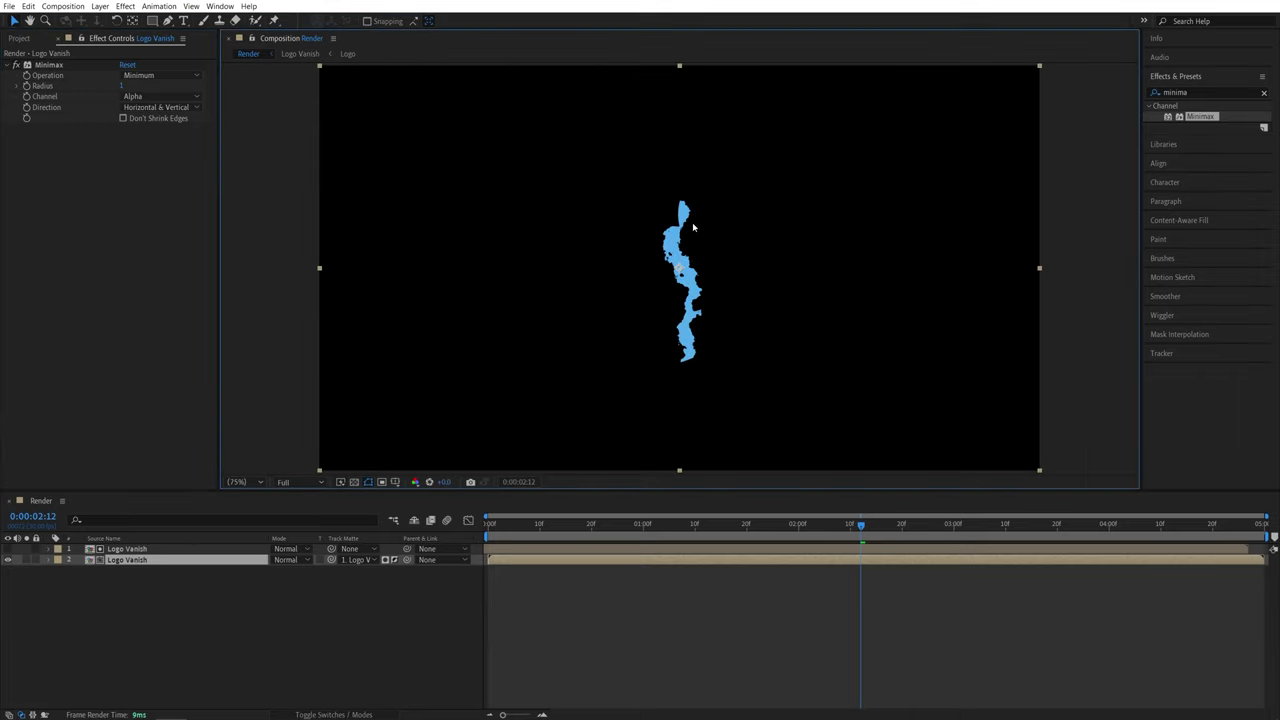
- Pre-compose both Logo Vanish layers into a new comp named 'Logo Line'
{"action": "left_click_drag", "start_coordinate": [681, 523], "coordinate": [866, 523]}
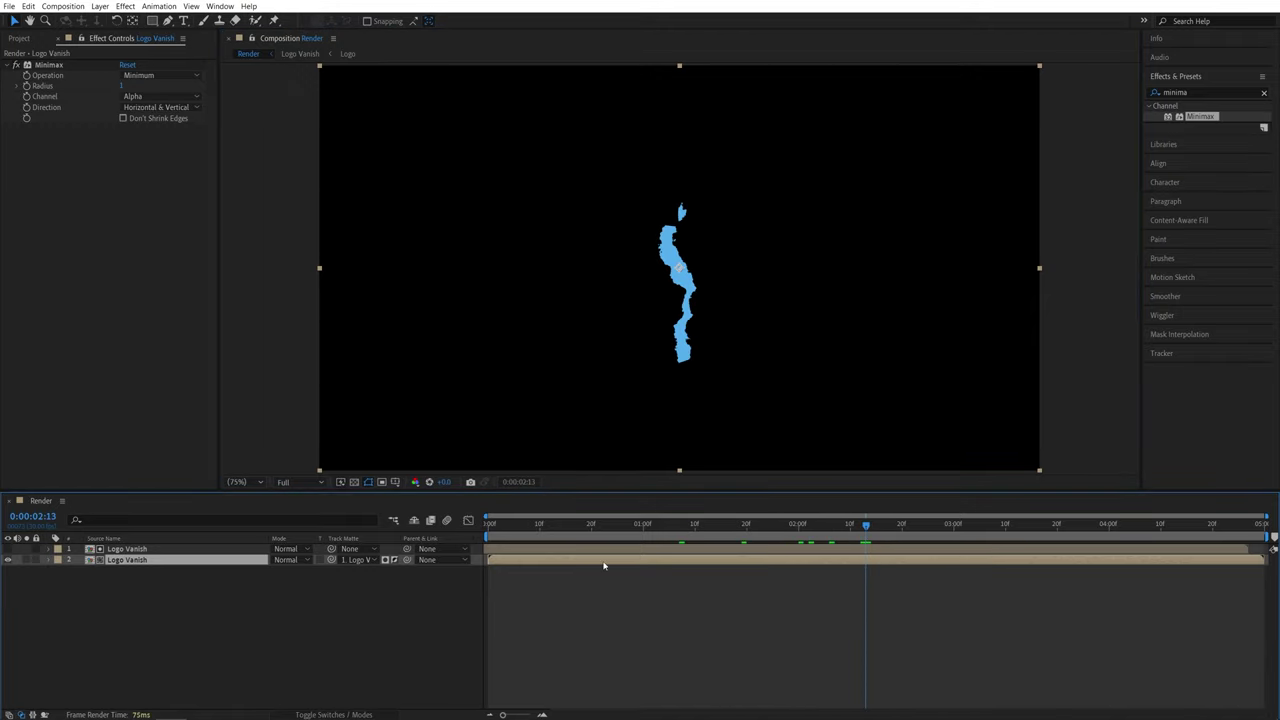
{"action": "right_click", "coordinate": [124, 549]}
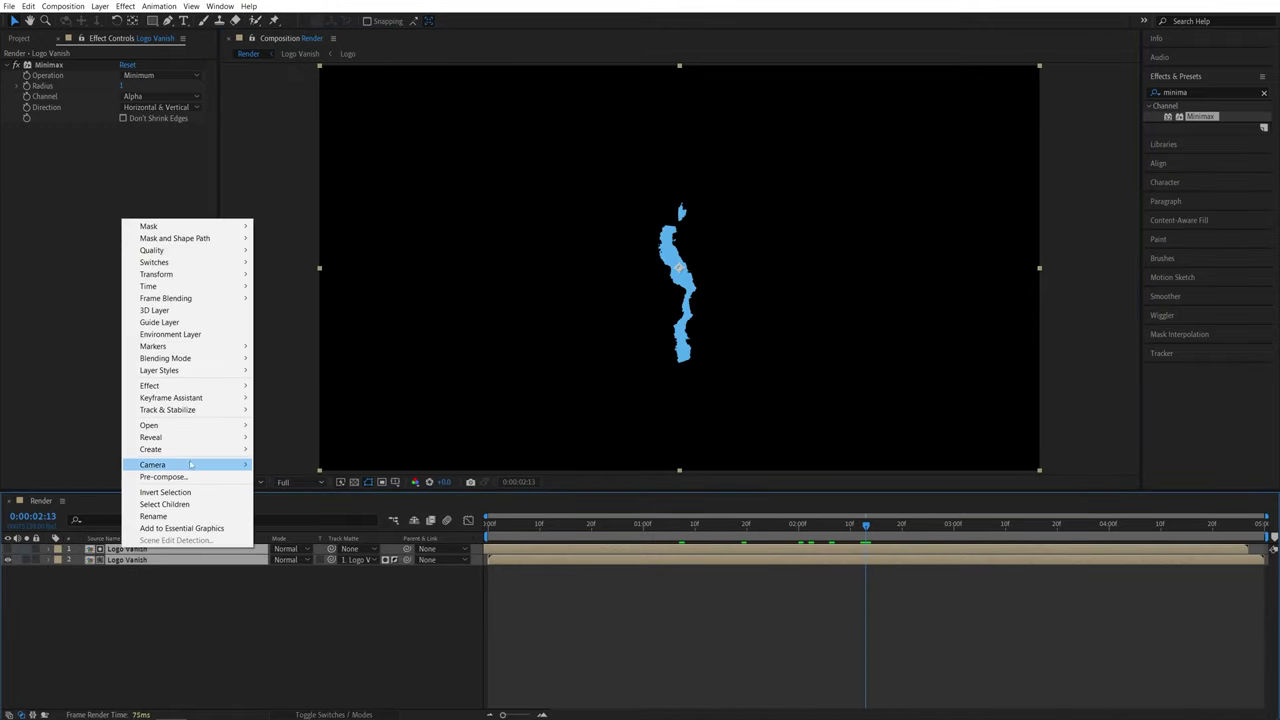
{"action": "left_click", "coordinate": [165, 476]}
{"action": "type", "text": "L"}
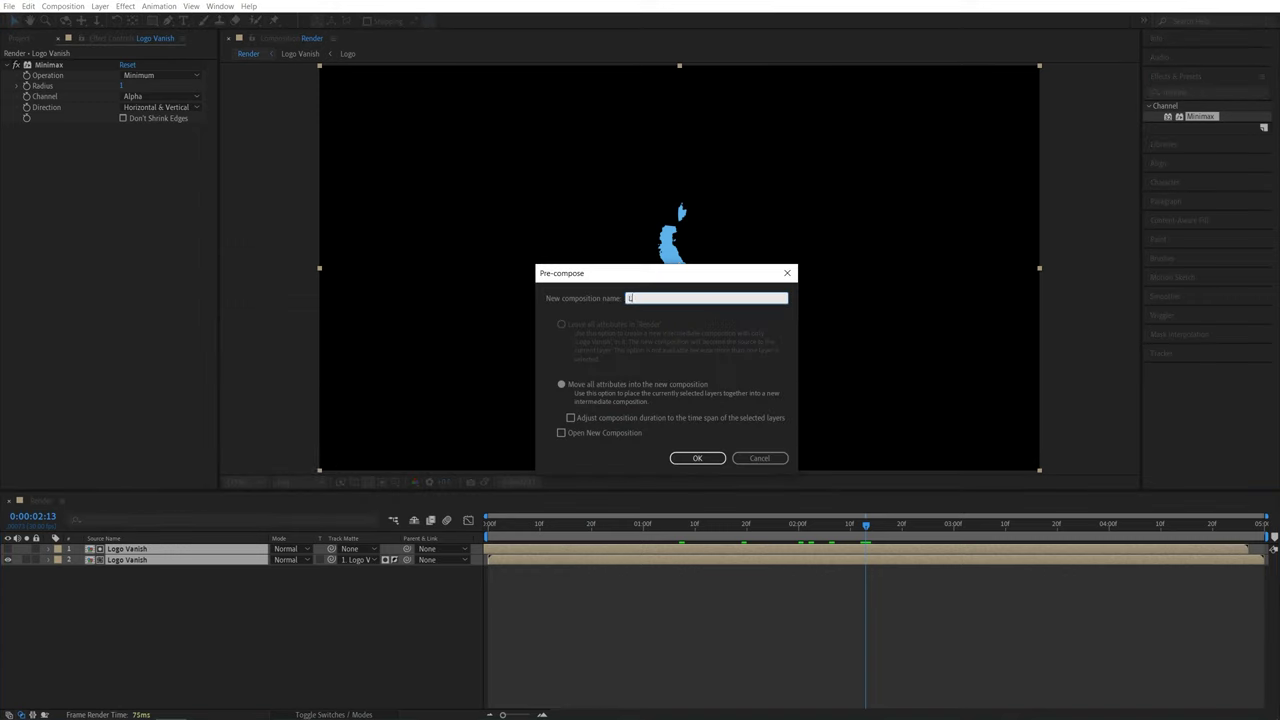
{"action": "type", "text": "ogo Line"}
{"action": "key", "text": "Return"}
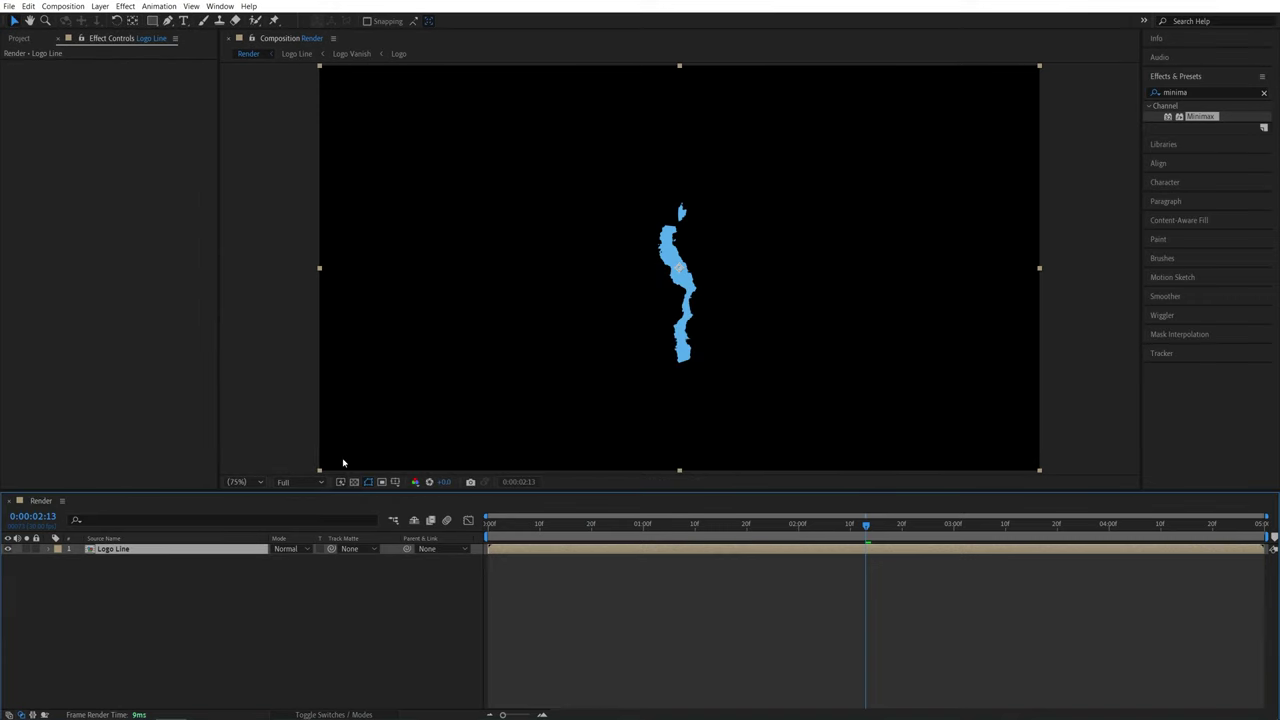
- Add the Logo Vanish comp from the Project panel back into the timeline beneath Logo Line
{"action": "left_click", "coordinate": [18, 39]}
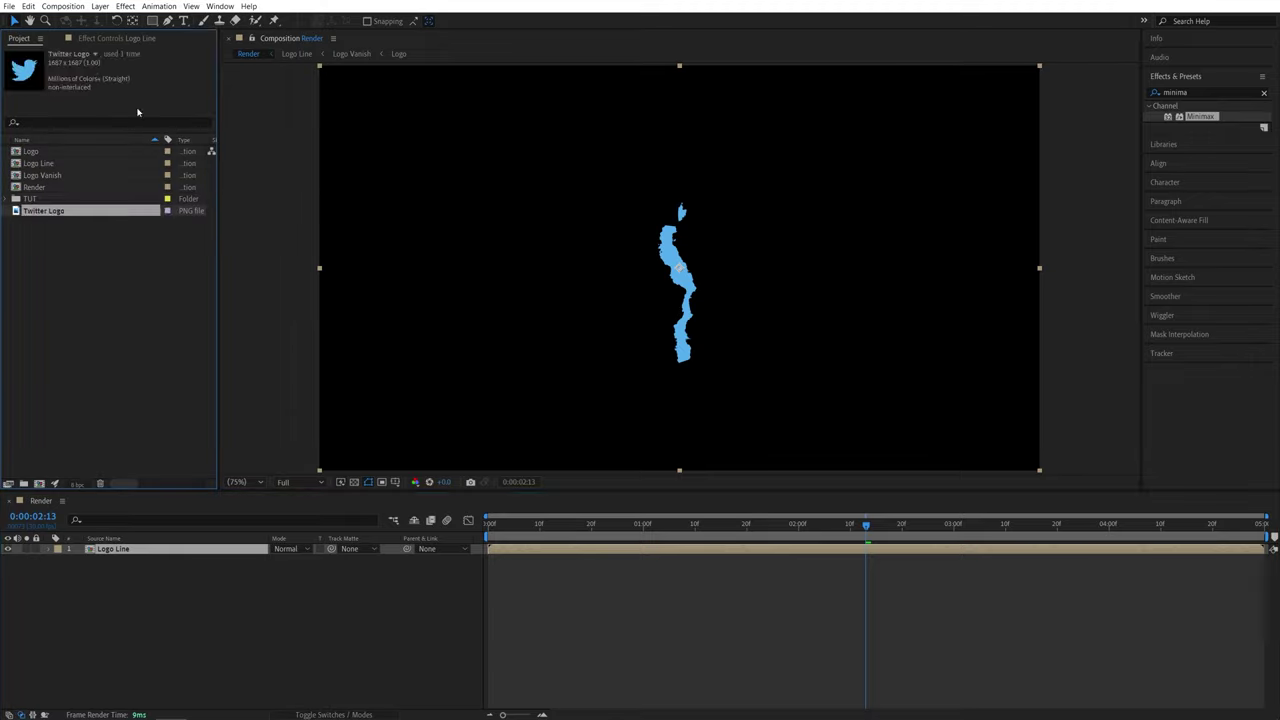
{"action": "left_click_drag", "start_coordinate": [42, 176], "coordinate": [111, 600]}
{"action": "left_click", "coordinate": [716, 528]}
{"action": "left_click_drag", "start_coordinate": [727, 538], "coordinate": [857, 540]}
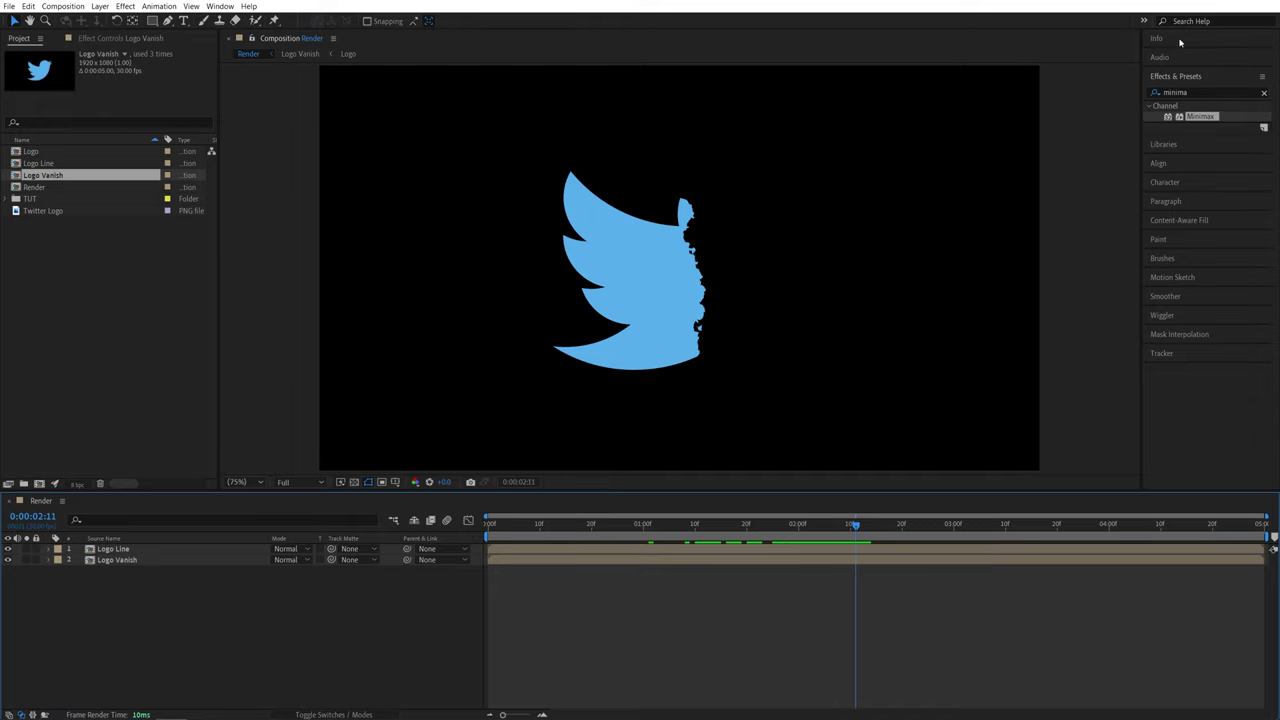
- Apply the Glow effect to the Logo Line layer
{"action": "left_click", "coordinate": [1196, 90]}
{"action": "type", "text": "glow"}
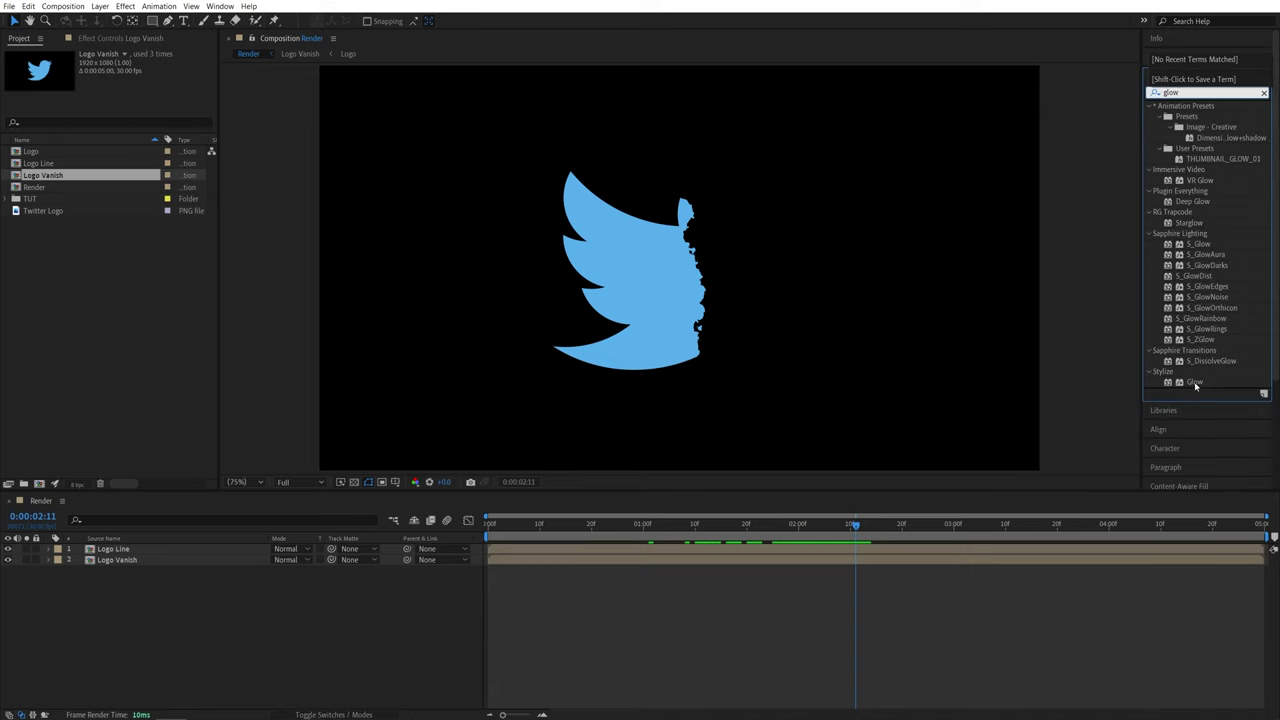
{"action": "left_click_drag", "start_coordinate": [1195, 383], "coordinate": [113, 551]}
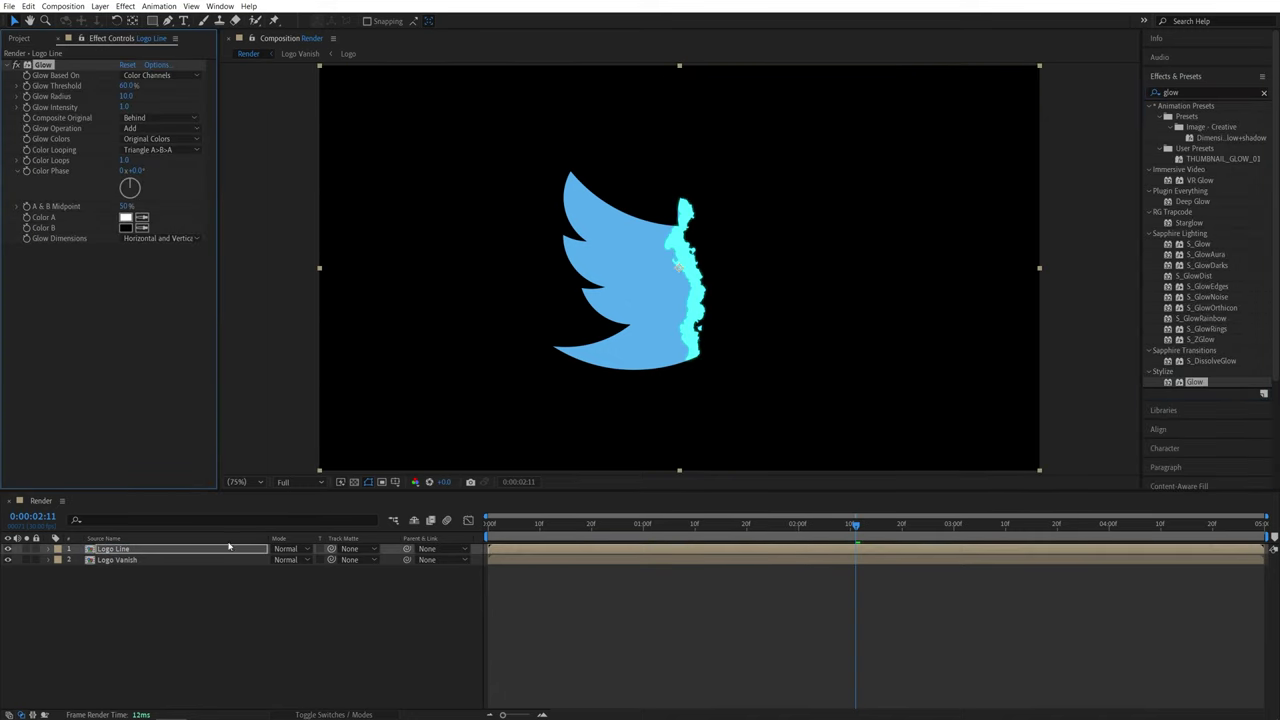
- Duplicate Glow and set Glow 2's radius to 50
{"action": "left_click", "coordinate": [40, 65]}
{"action": "key", "text": "ctrl+d"}
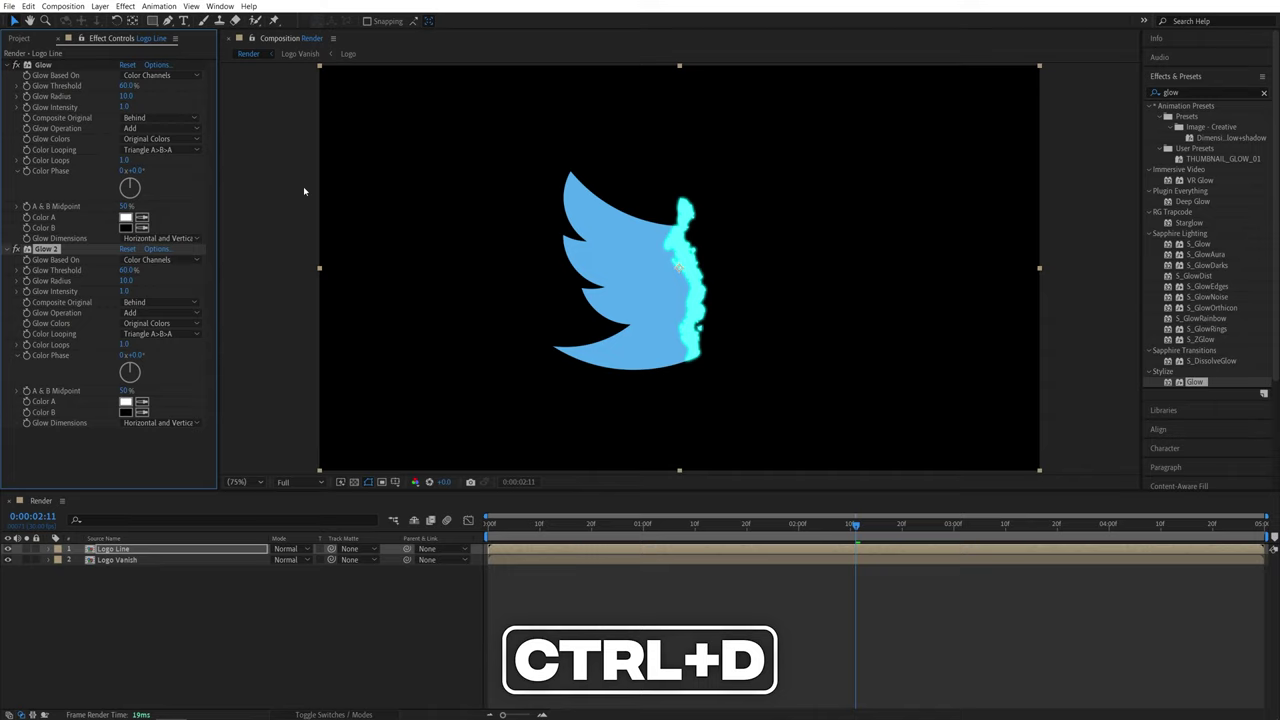
{"action": "left_click", "coordinate": [125, 281]}
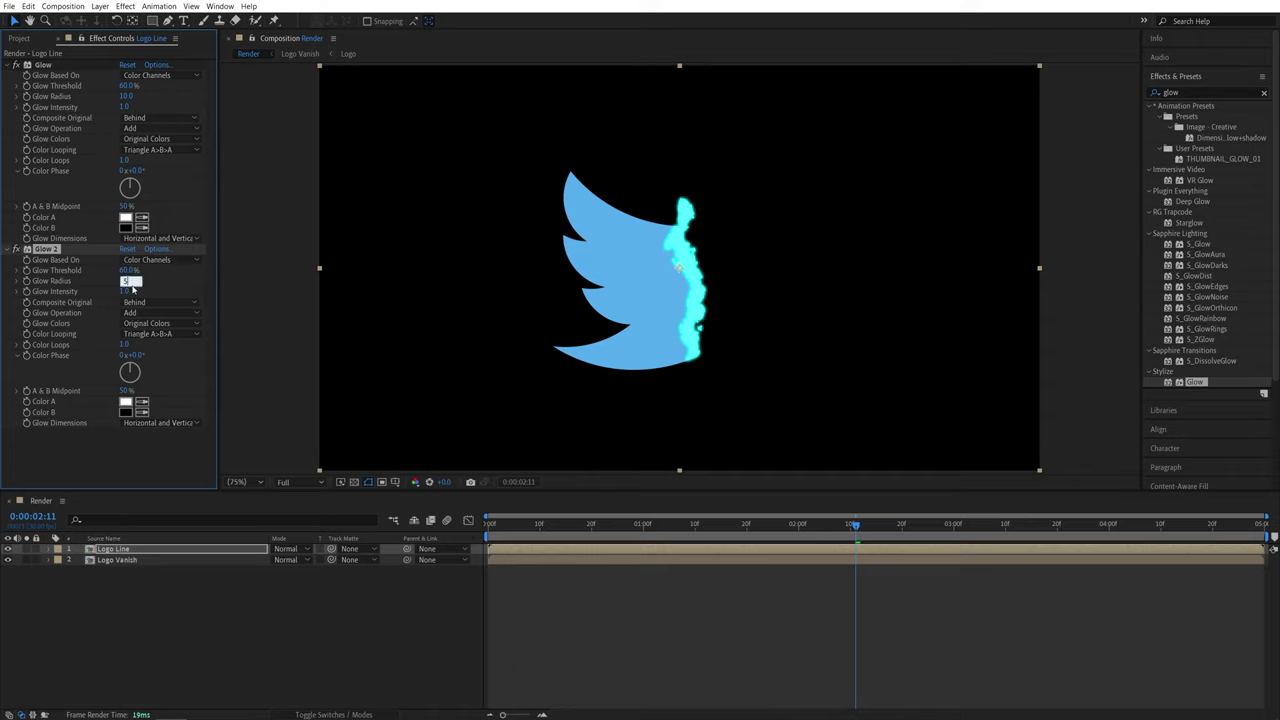
{"action": "type", "text": "50"}
{"action": "left_click", "coordinate": [169, 291]}
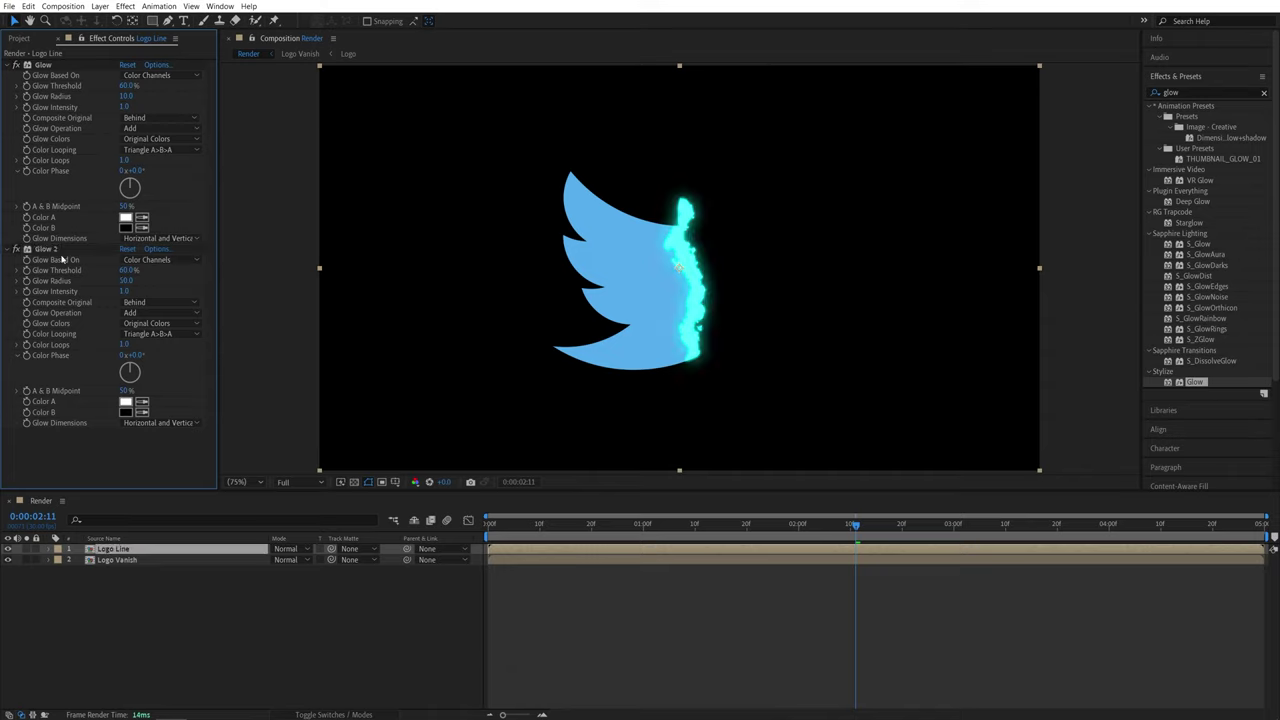
- Duplicate Glow 2 into Glow 3 and set its radius to 100
{"action": "left_click", "coordinate": [47, 250]}
{"action": "key", "text": "ctrl+d"}
{"action": "left_click", "coordinate": [126, 341]}
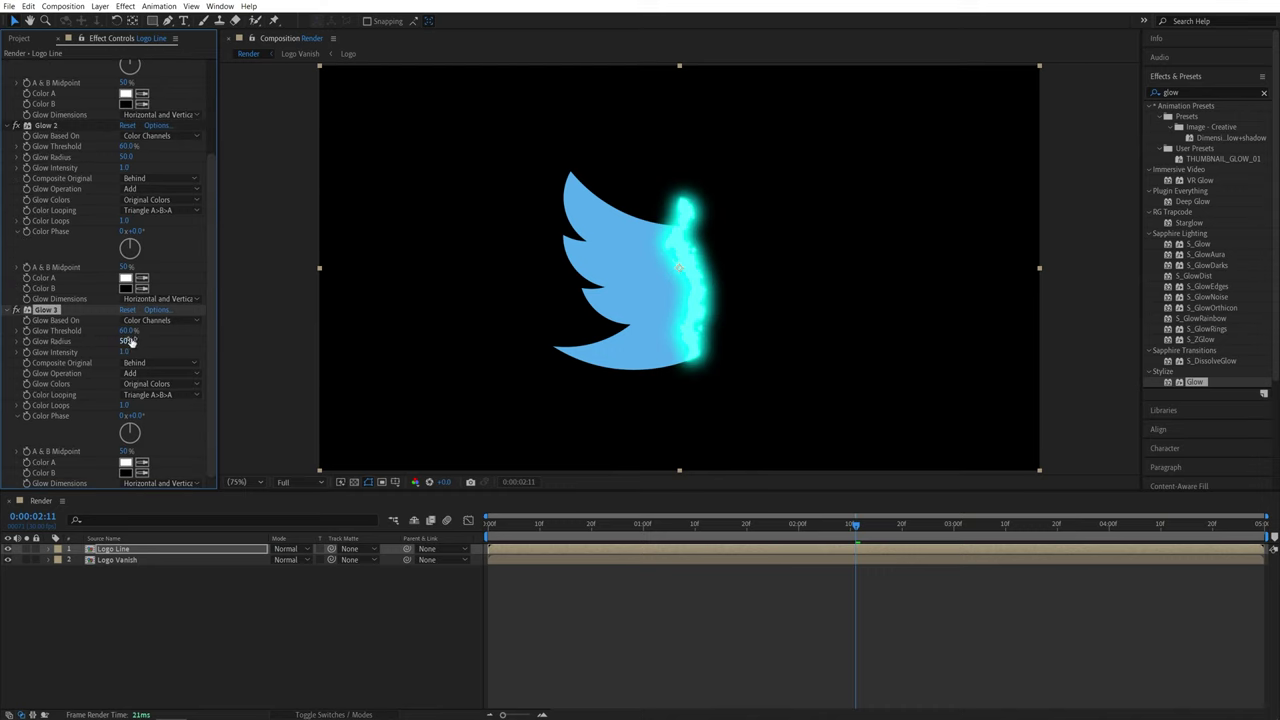
{"action": "type", "text": "100"}
{"action": "key", "text": "Return"}
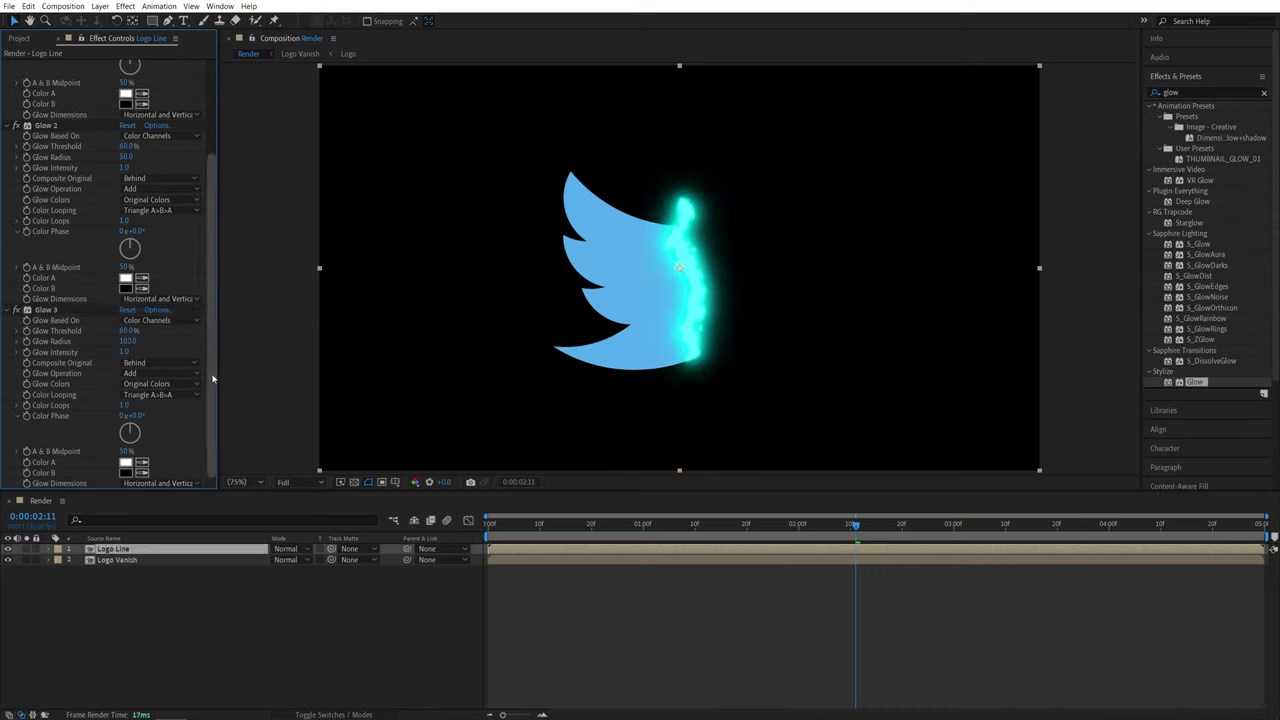
{"action": "left_click", "coordinate": [46, 311]}
{"action": "scroll", "coordinate": [212, 298], "scroll_direction": "up", "scroll_amount": 5}
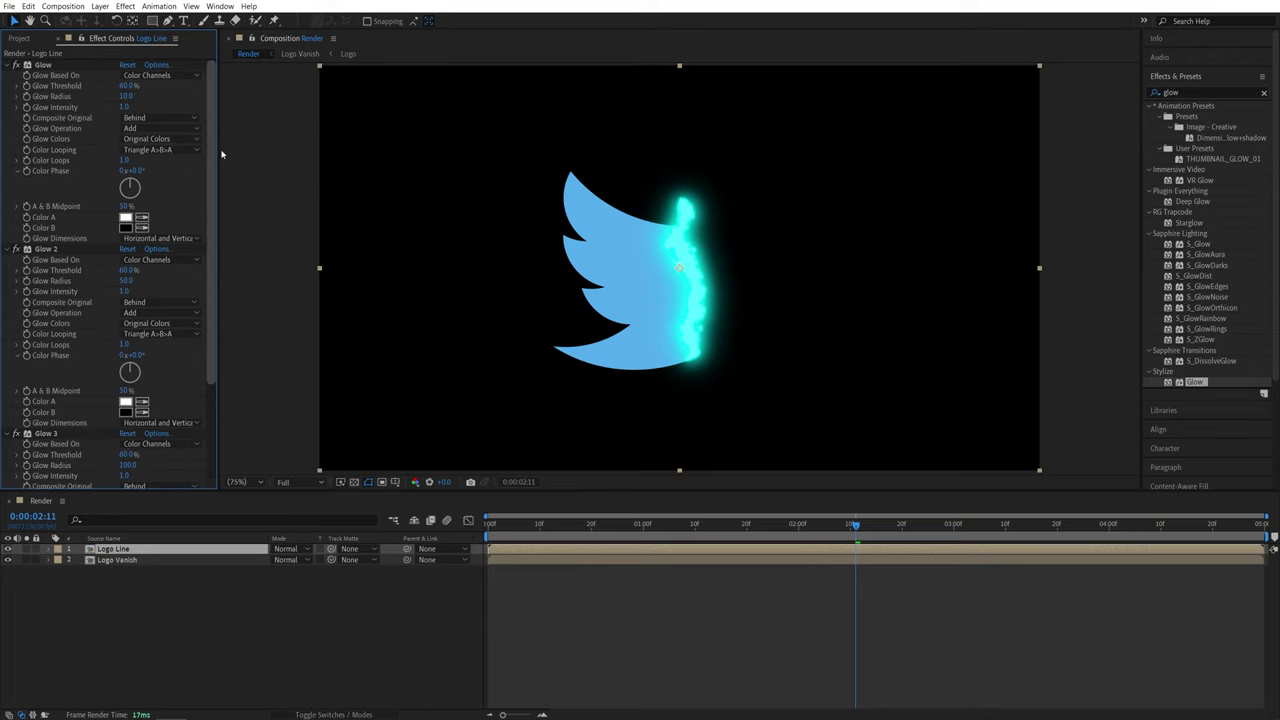
{"action": "left_click", "coordinate": [672, 595]}
{"action": "key", "text": "space"}
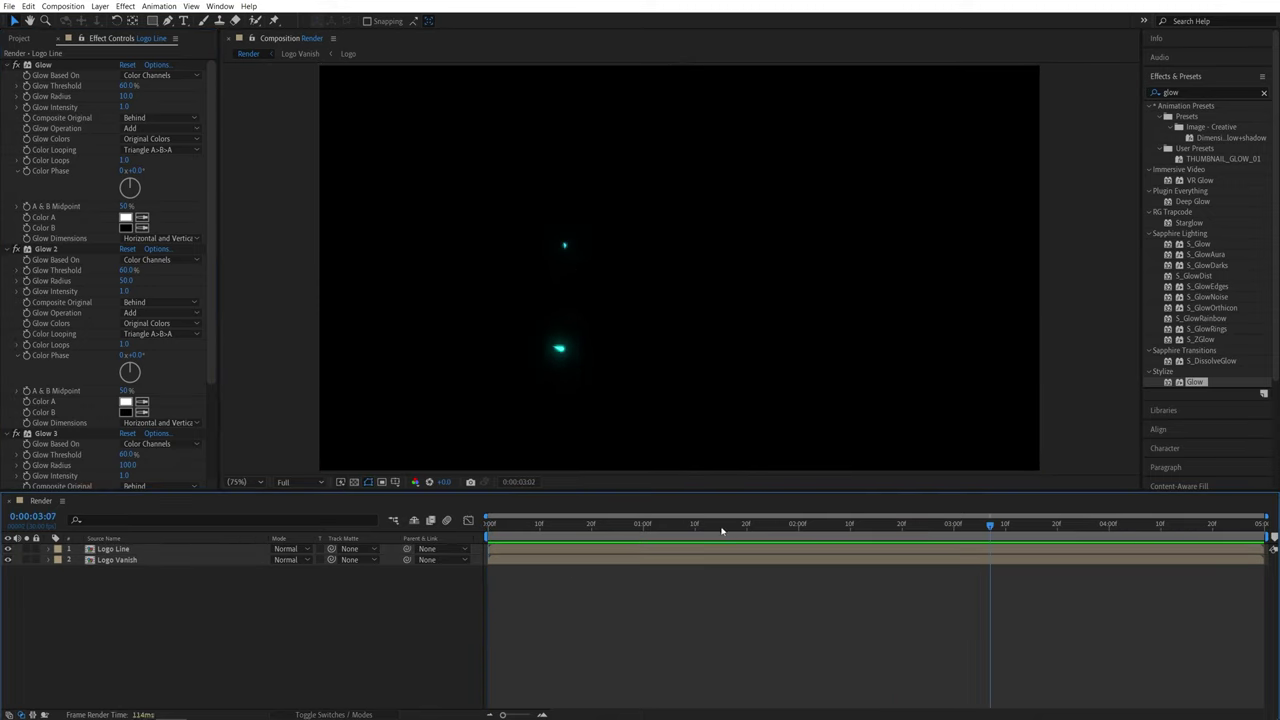
{"action": "left_click_drag", "start_coordinate": [722, 531], "coordinate": [955, 531]}
{"action": "left_click", "coordinate": [866, 524]}
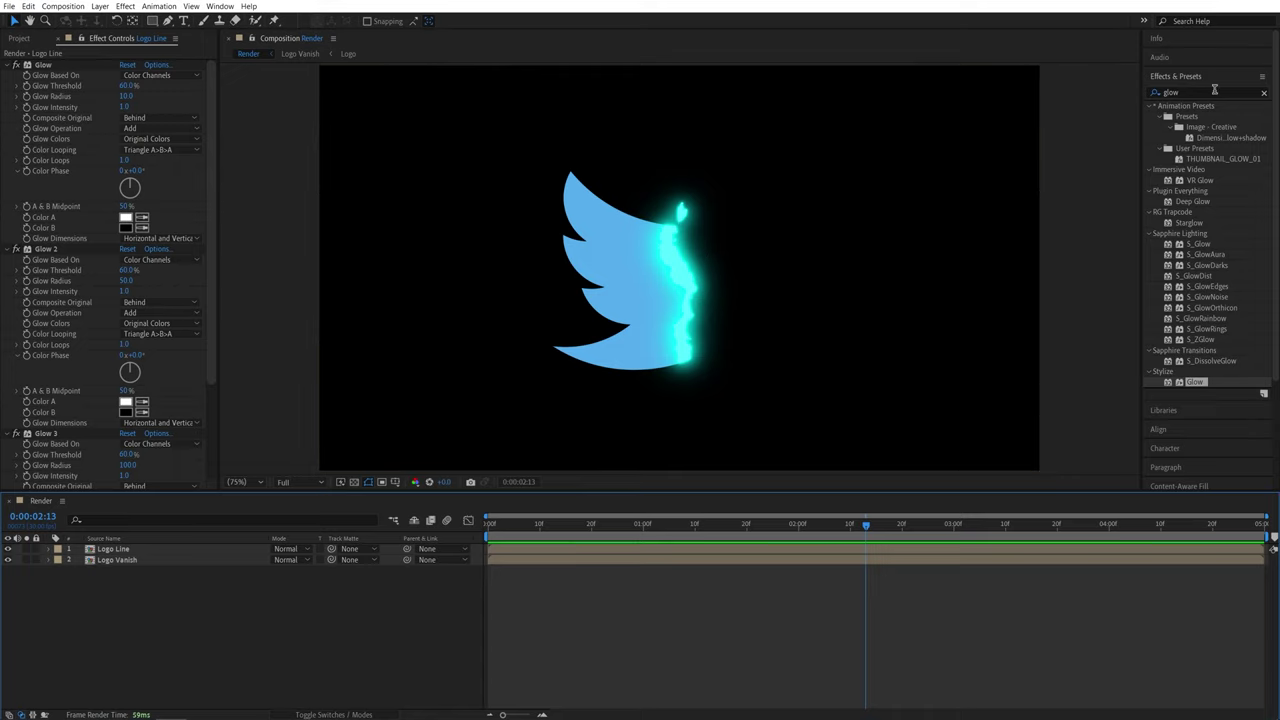
- Apply a Fill effect to Logo Line, colour it magenta FF00E9, and check the glow
{"action": "double_click", "coordinate": [1168, 92]}
{"action": "type", "text": "fill"}
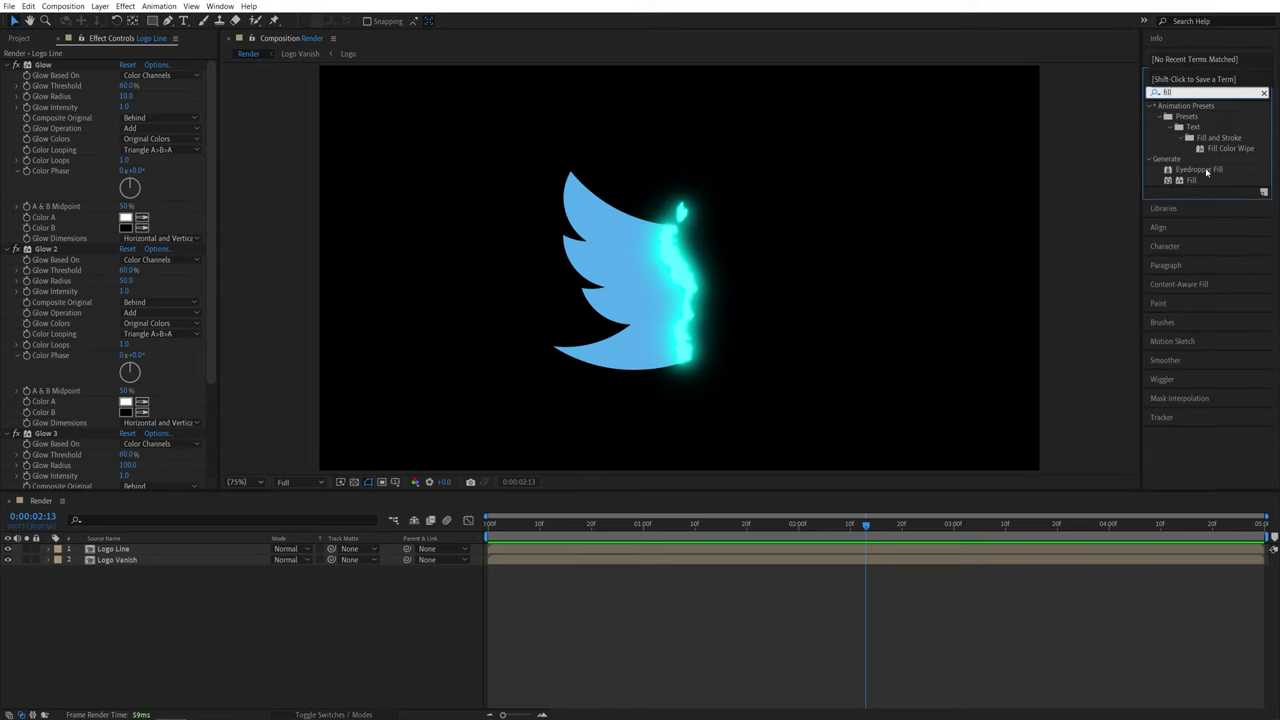
{"action": "left_click_drag", "start_coordinate": [1200, 180], "coordinate": [131, 551]}
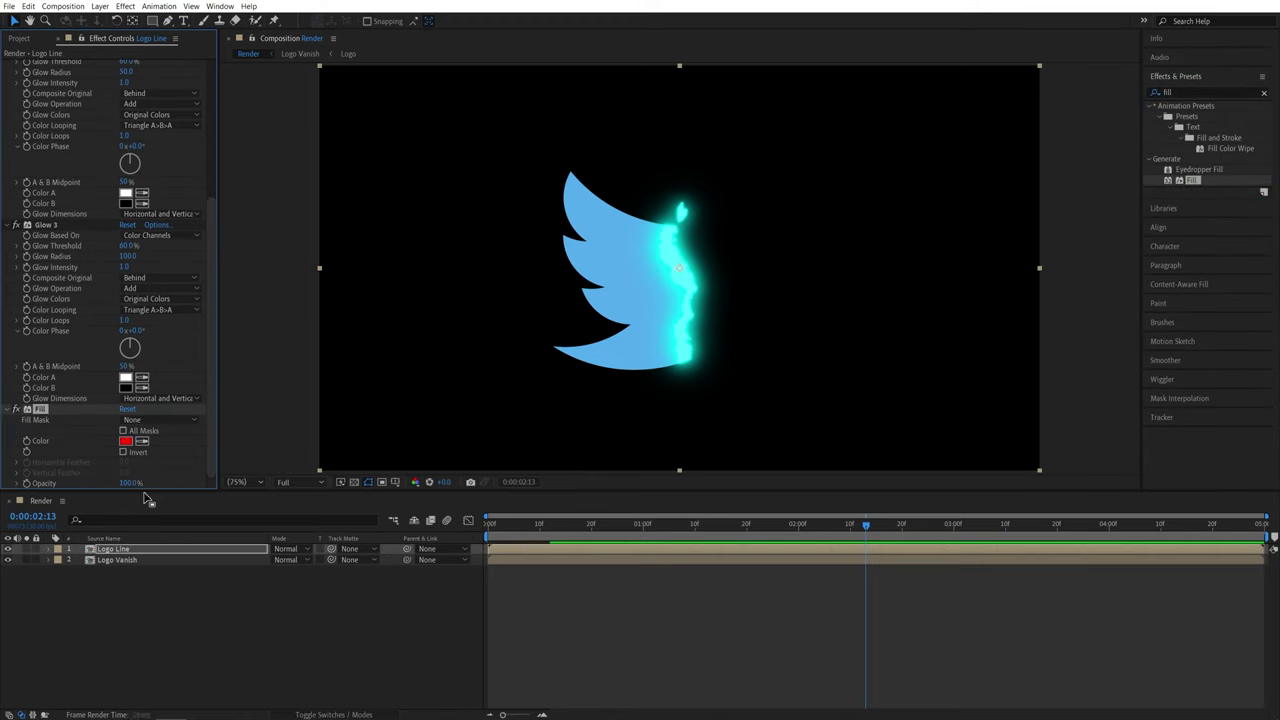
{"action": "left_click", "coordinate": [125, 441]}
{"action": "left_click", "coordinate": [274, 208]}
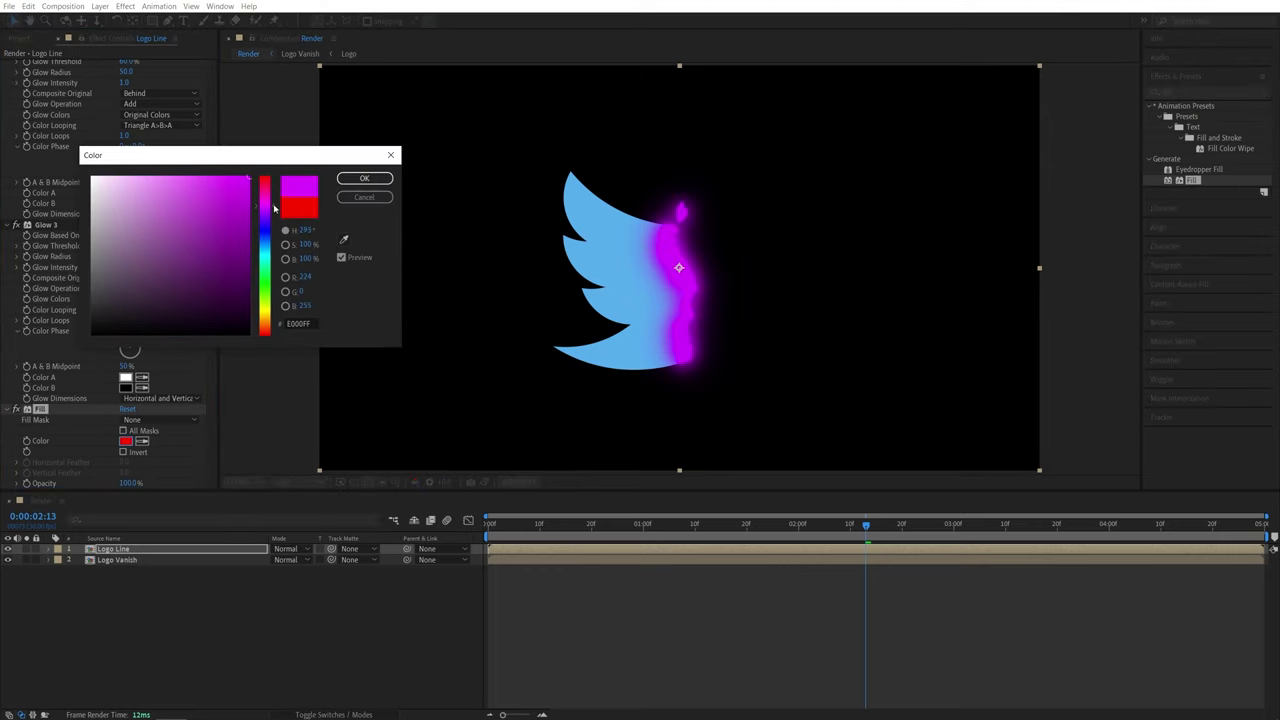
{"action": "left_click_drag", "start_coordinate": [274, 208], "coordinate": [278, 204]}
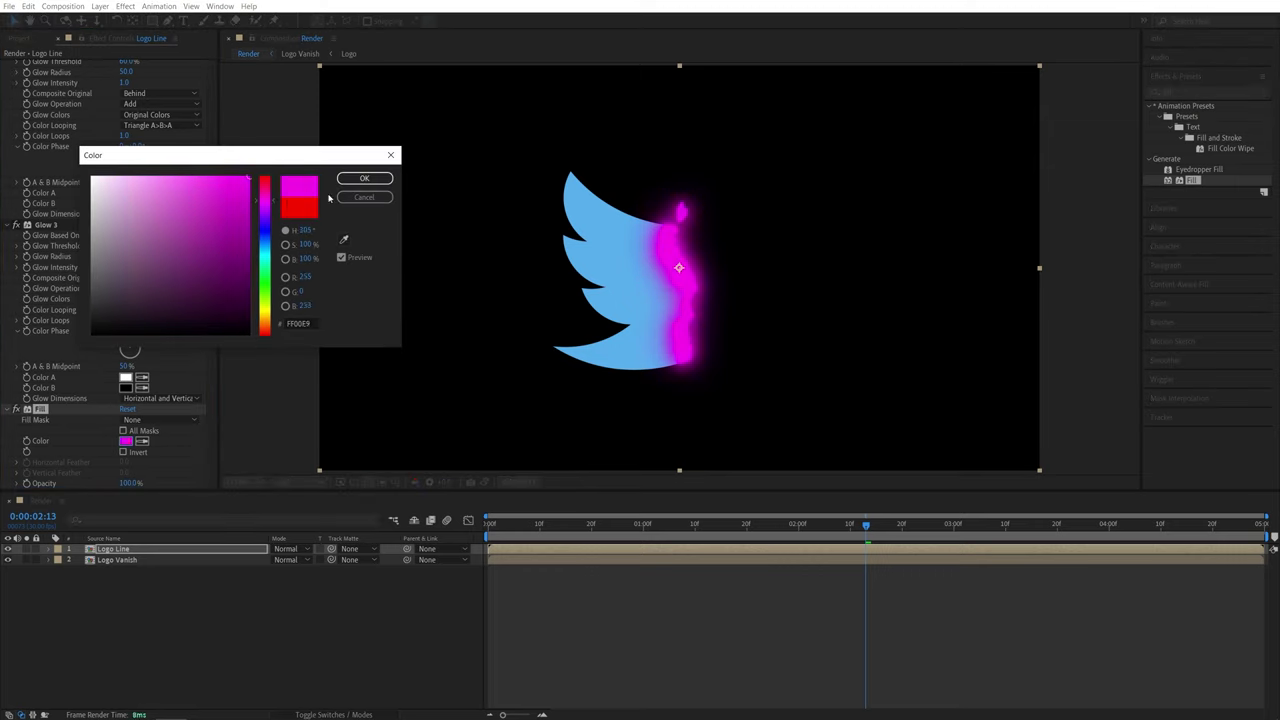
{"action": "left_click", "coordinate": [364, 178]}
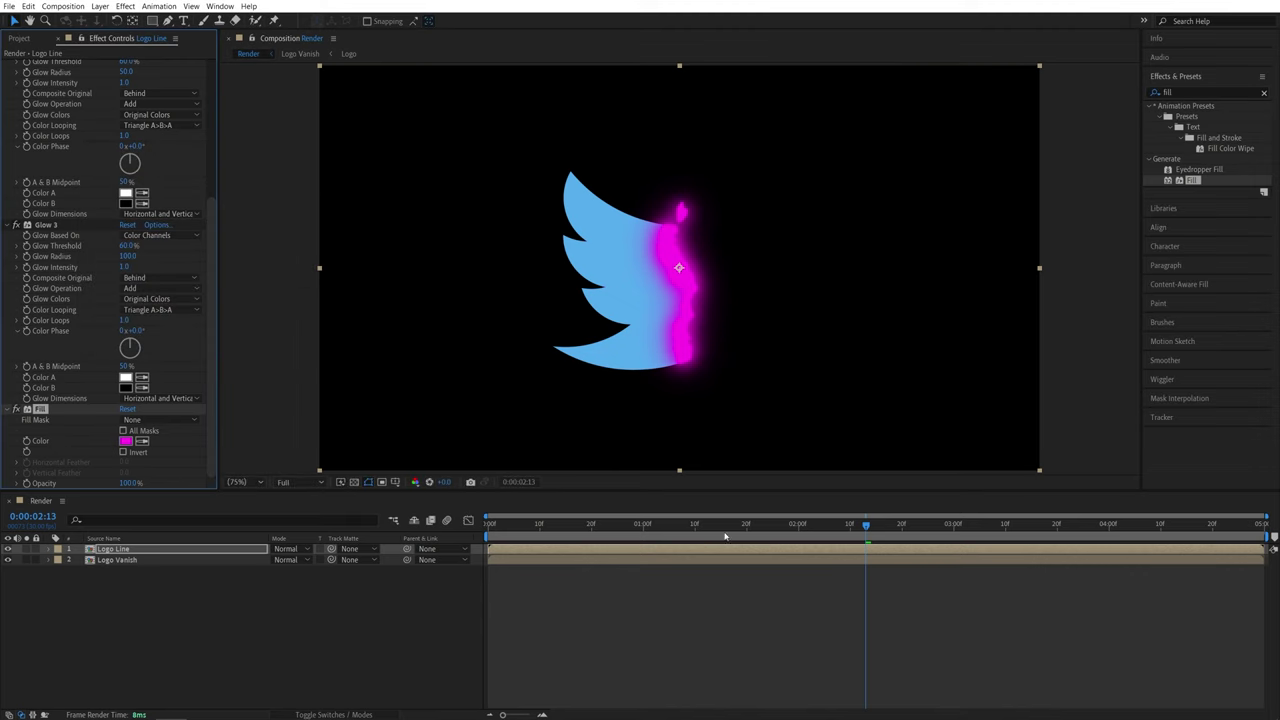
{"action": "left_click_drag", "start_coordinate": [653, 524], "coordinate": [846, 541]}
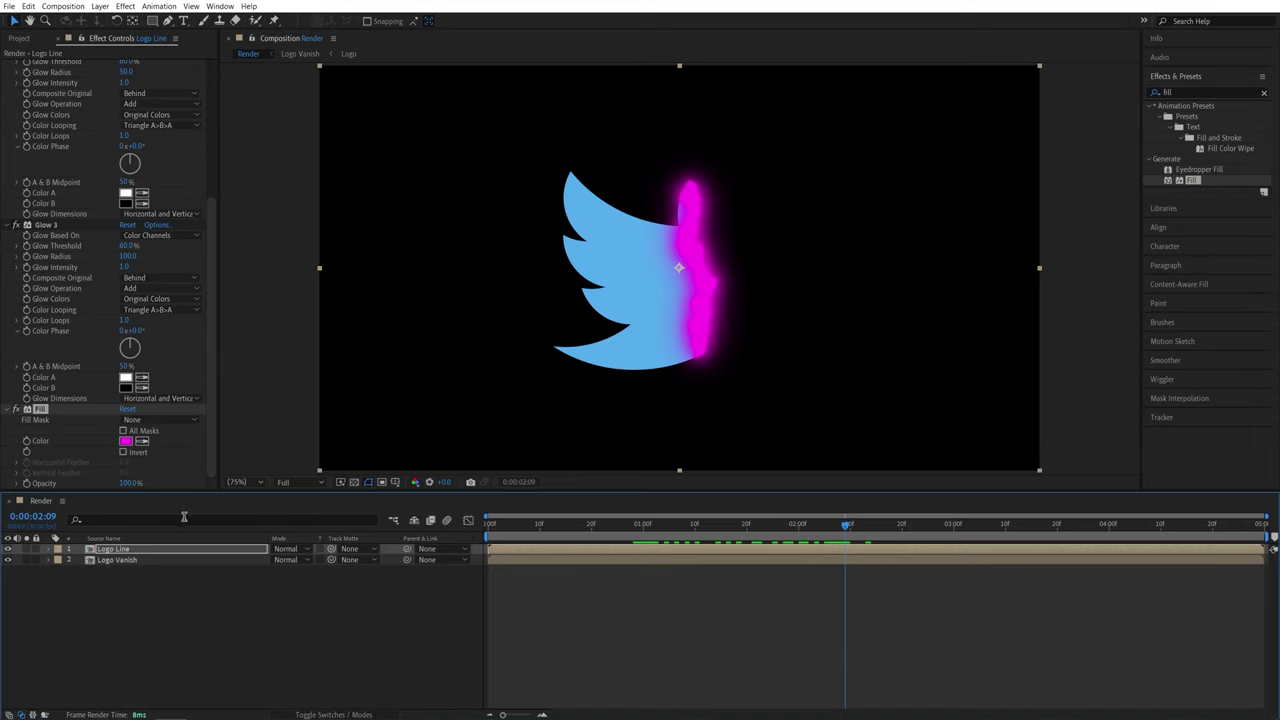
- Open the Logo Line precomp, preview the vanishing wipe in Render, then return to Logo Line
{"action": "double_click", "coordinate": [128, 550]}
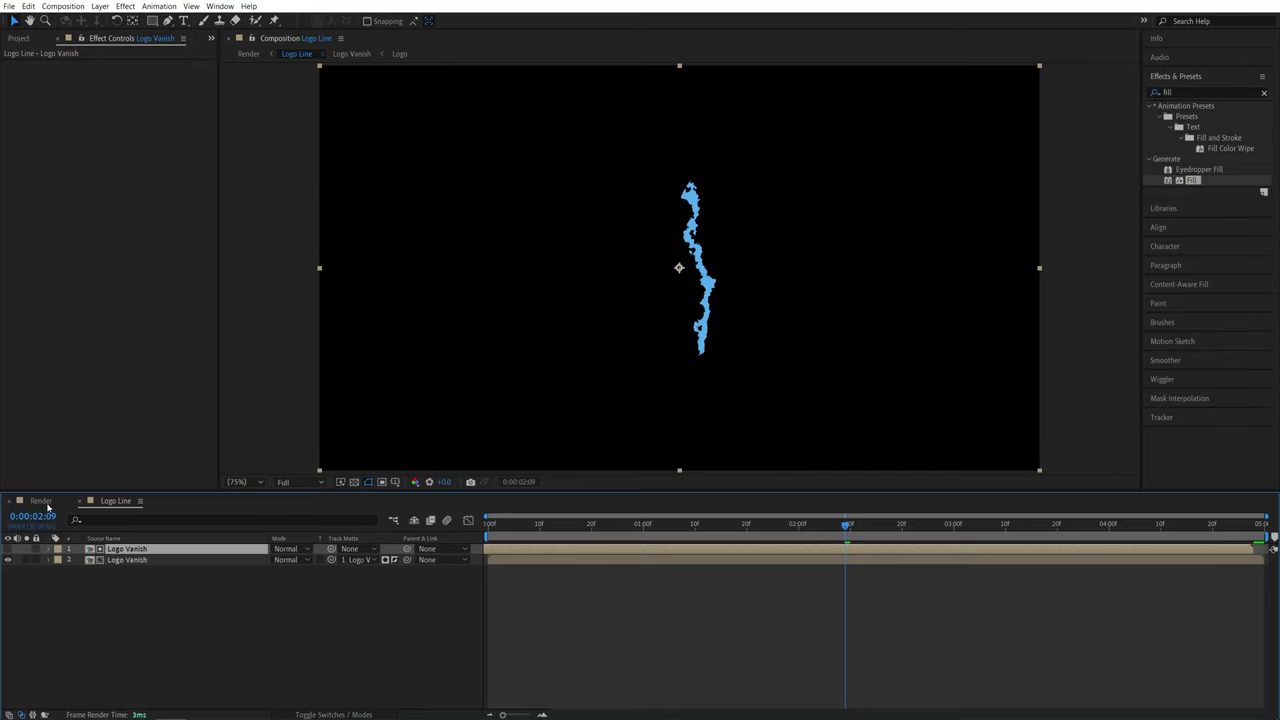
{"action": "left_click", "coordinate": [41, 501]}
{"action": "left_click_drag", "start_coordinate": [643, 530], "coordinate": [600, 537]}
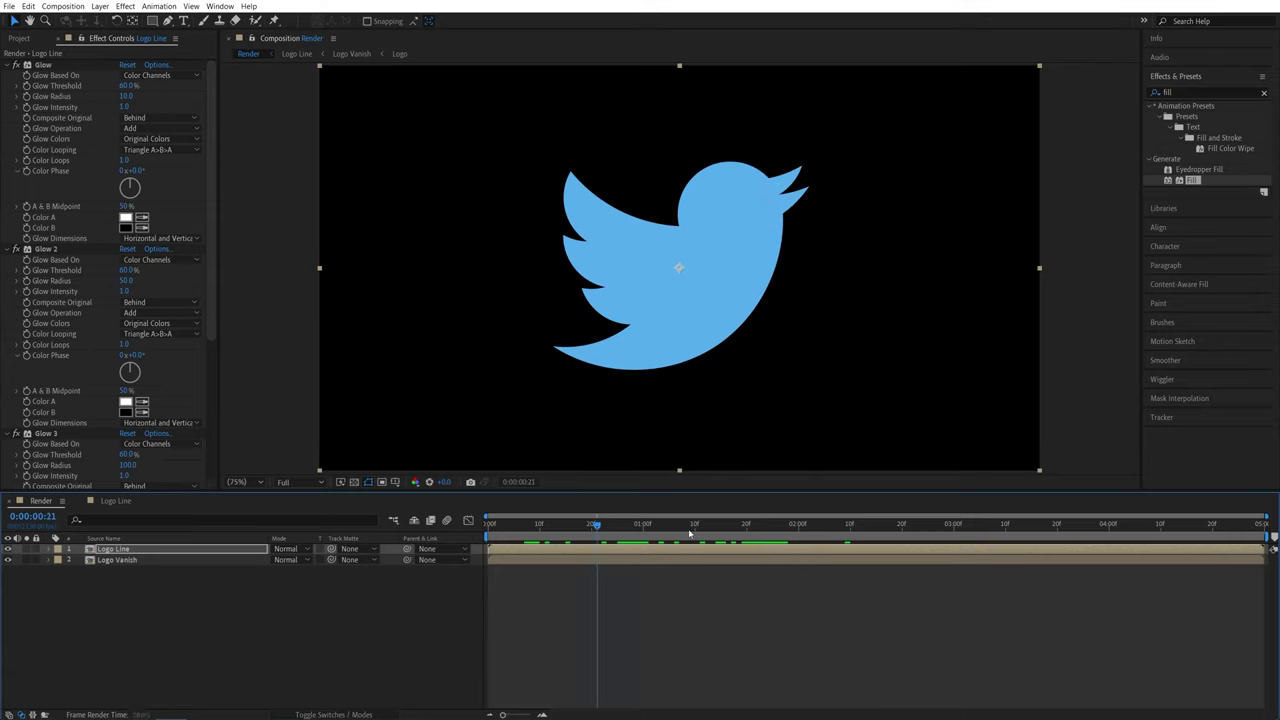
{"action": "key", "text": "space"}
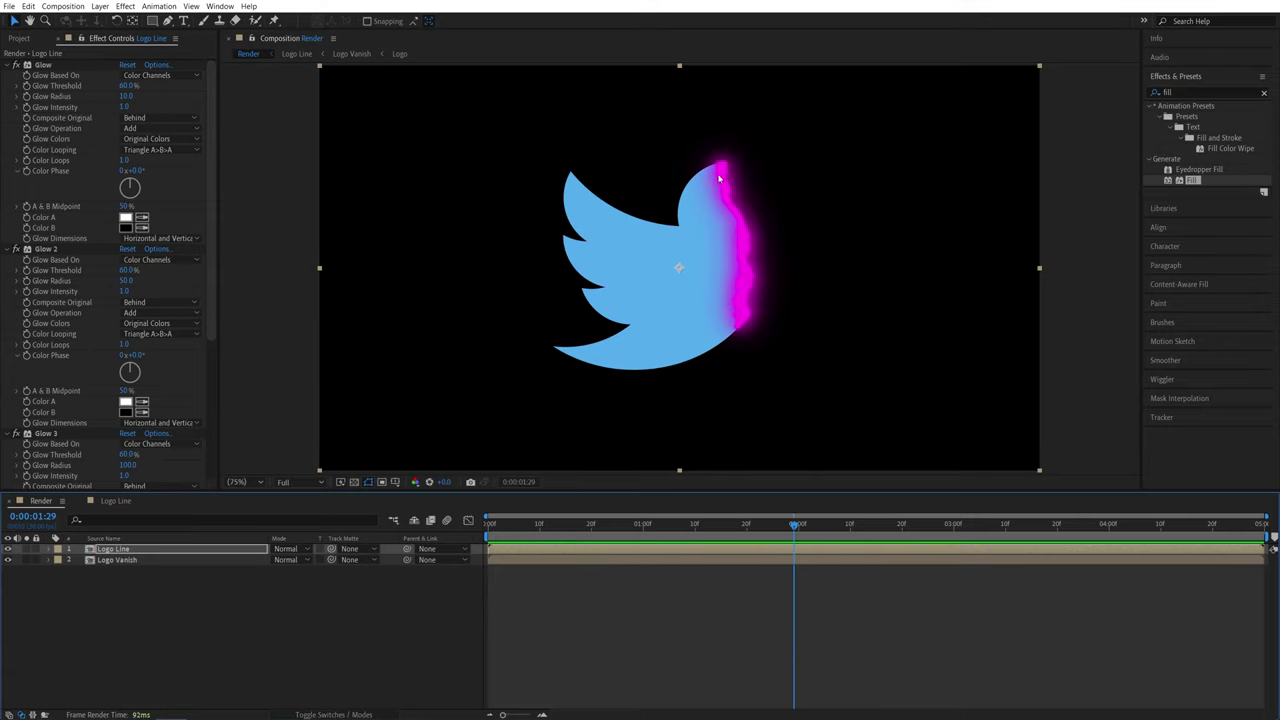
{"action": "left_click", "coordinate": [110, 500]}
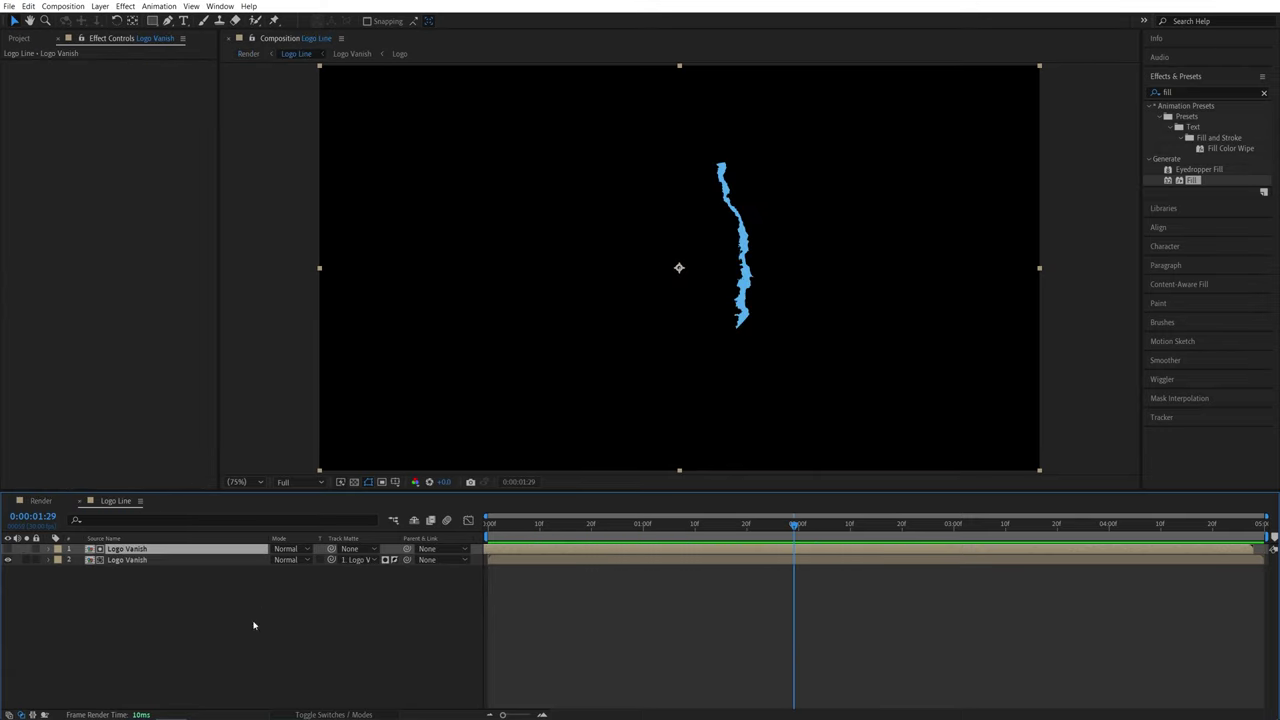
- Open Logo Vanish, inspect Shape Layer 1's displacement at 0:00:02:07, then open the Logo precomp
{"action": "double_click", "coordinate": [142, 561]}
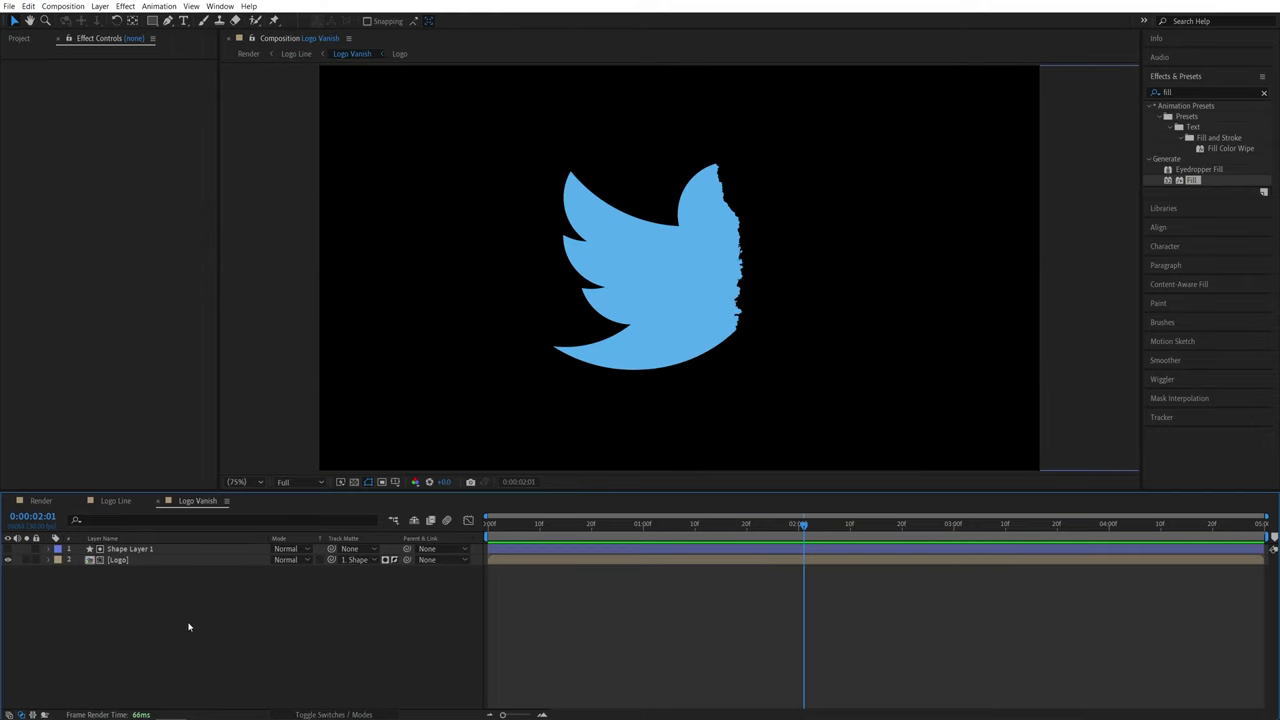
{"action": "left_click", "coordinate": [130, 549]}
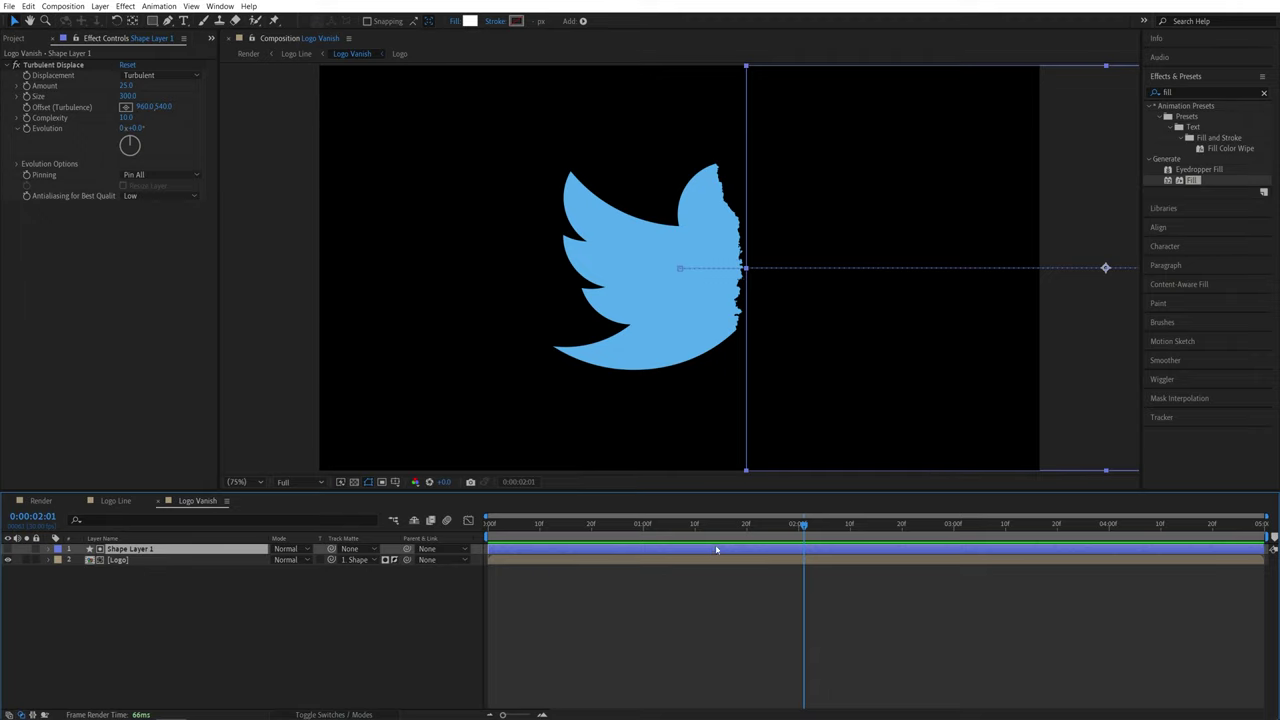
{"action": "left_click", "coordinate": [323, 691]}
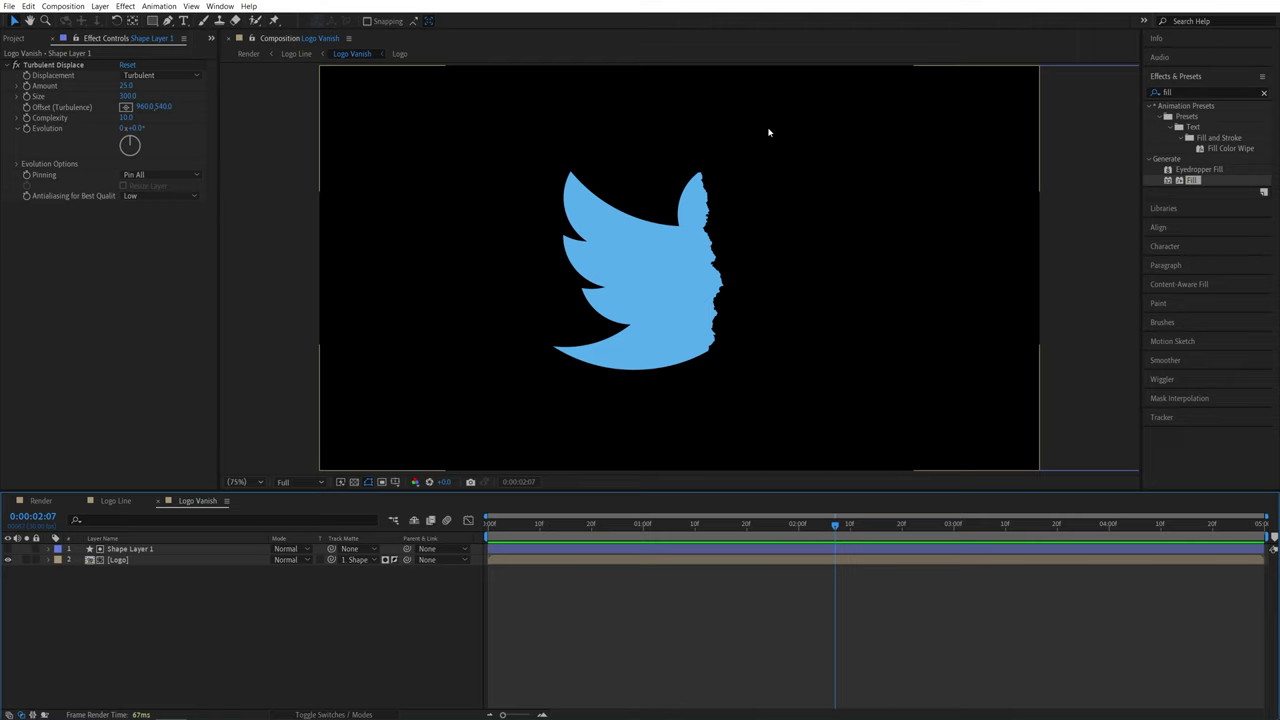
{"action": "double_click", "coordinate": [114, 561]}
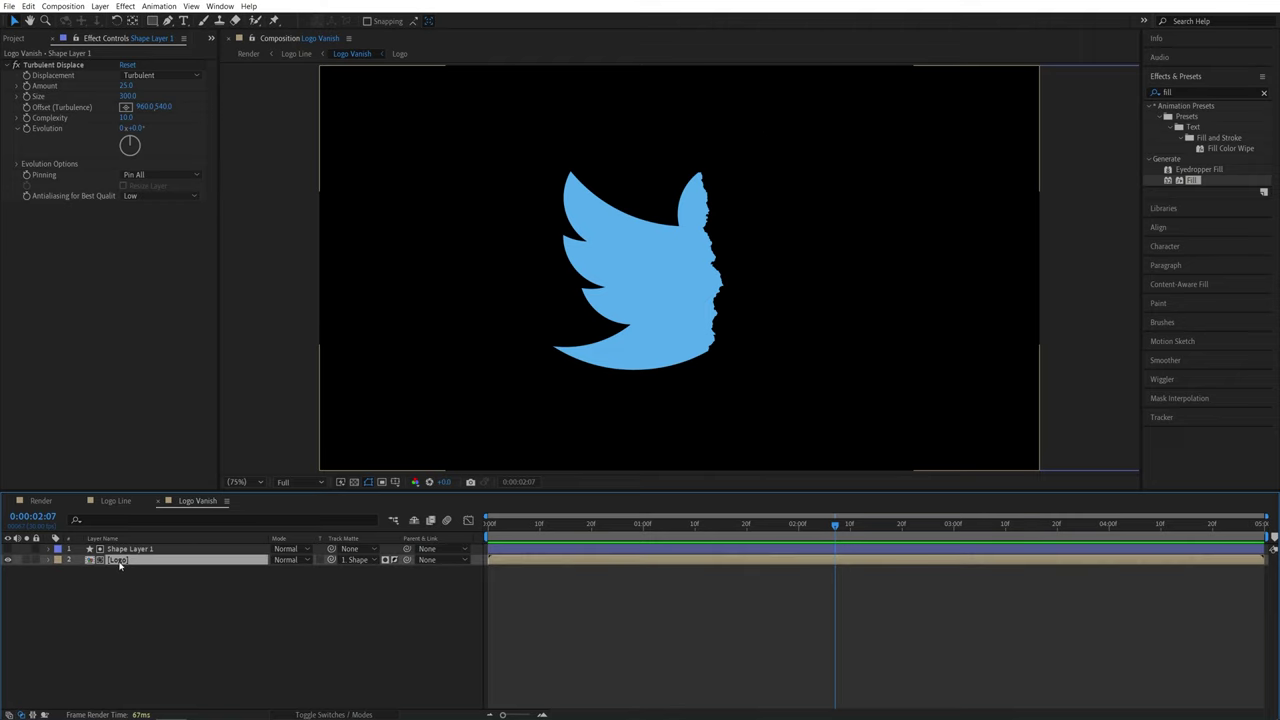
- Add Instagram_logo_2016.svg.png from the TUT folder, scale it down, and hide the Twitter logo
{"action": "left_click", "coordinate": [19, 37]}
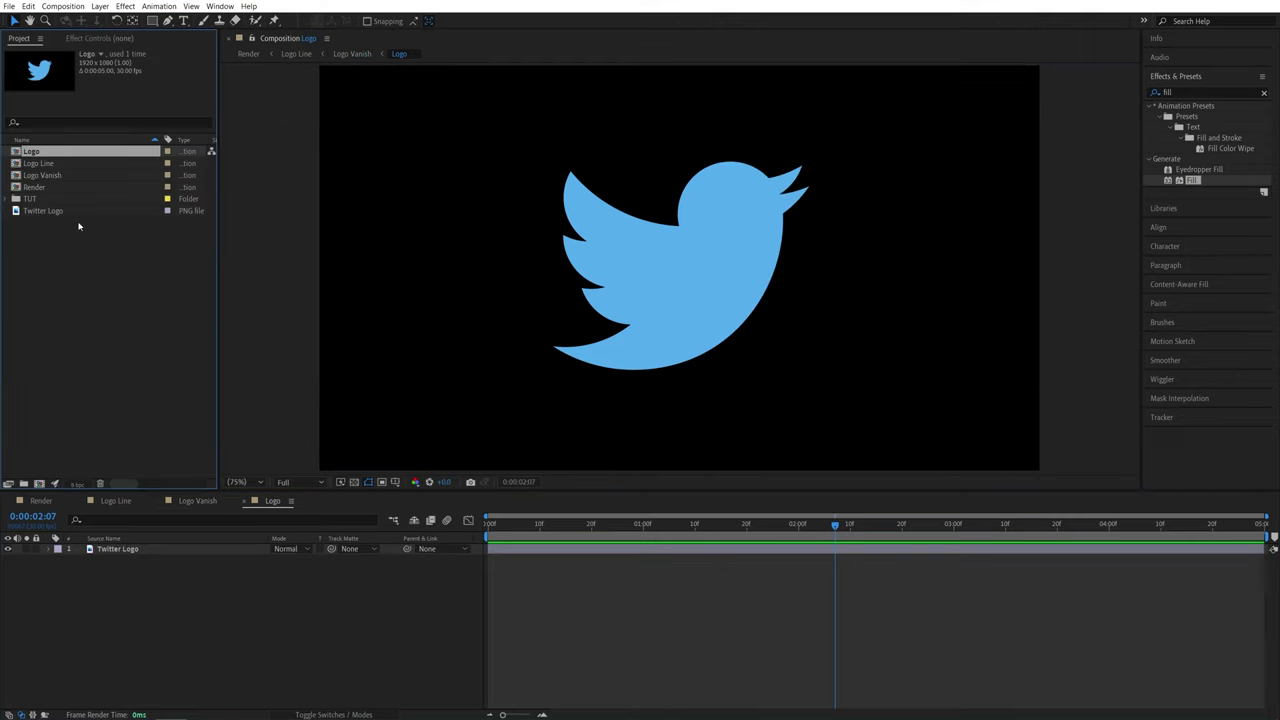
{"action": "left_click", "coordinate": [62, 256]}
{"action": "left_click", "coordinate": [8, 200]}
{"action": "left_click_drag", "start_coordinate": [80, 211], "coordinate": [122, 623]}
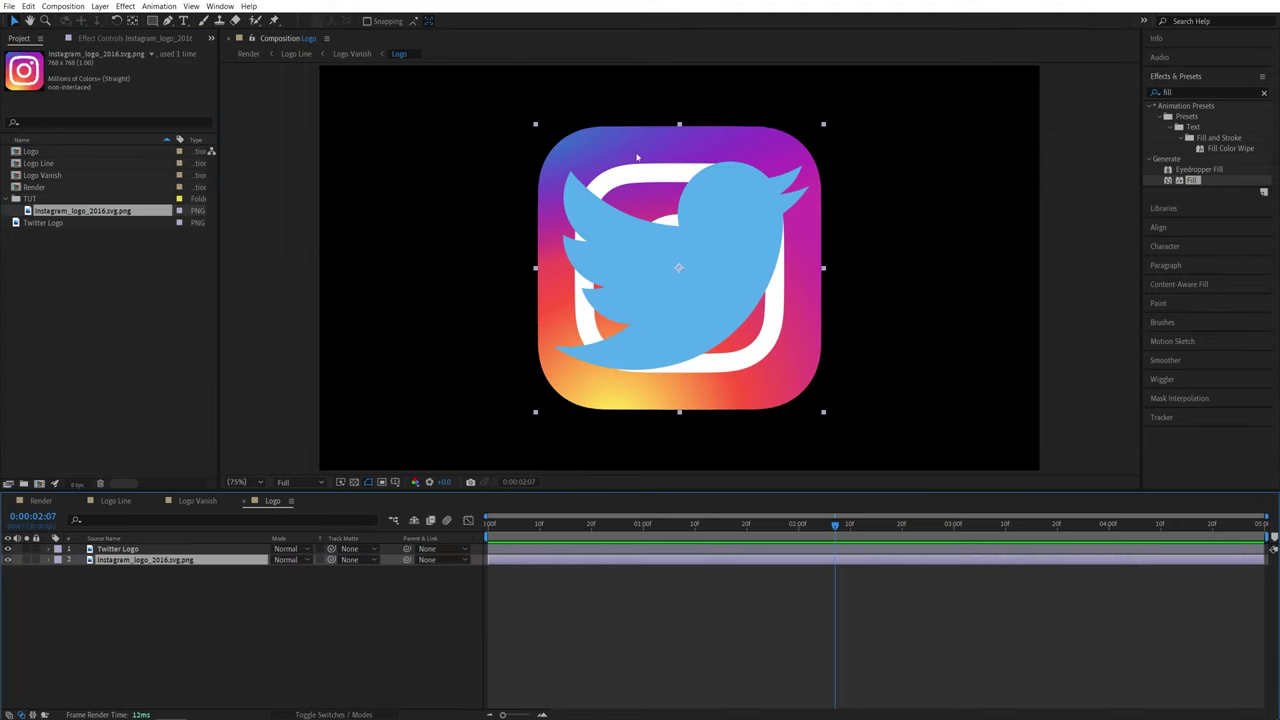
{"action": "left_click_drag", "start_coordinate": [823, 126], "coordinate": [780, 149]}
{"action": "key", "text": "apostrophe"}
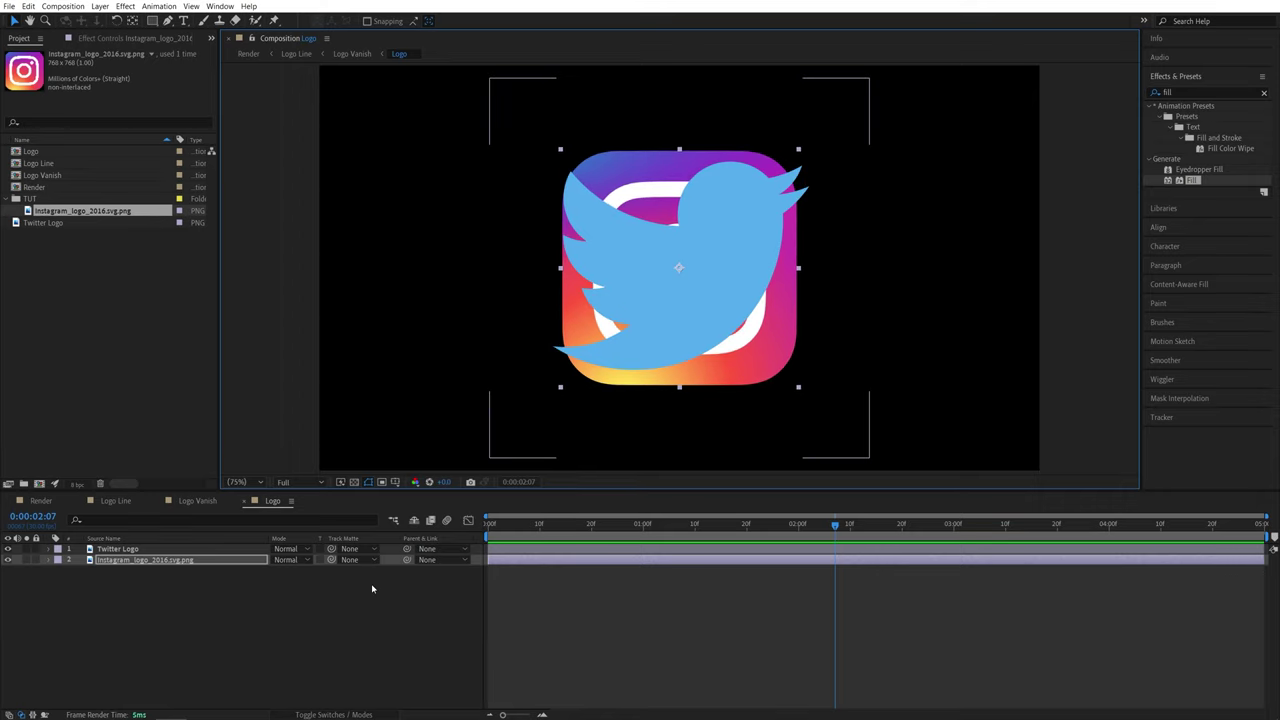
{"action": "left_click", "coordinate": [30, 575]}
{"action": "left_click", "coordinate": [8, 549]}
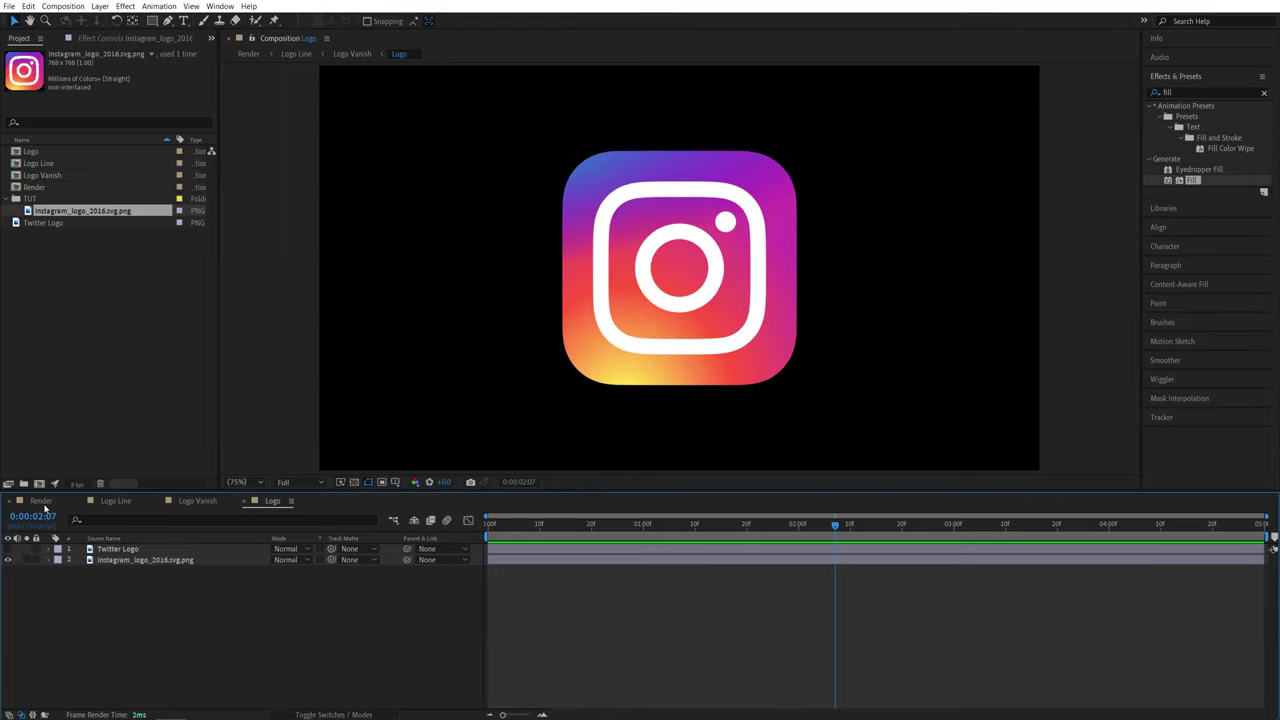
- Rewind the Render composition to 0:00:01:06 and play previews of the Instagram logo vanishing
{"action": "left_click", "coordinate": [40, 501]}
{"action": "left_click_drag", "start_coordinate": [557, 537], "coordinate": [674, 530]}
{"action": "key", "text": "space"}
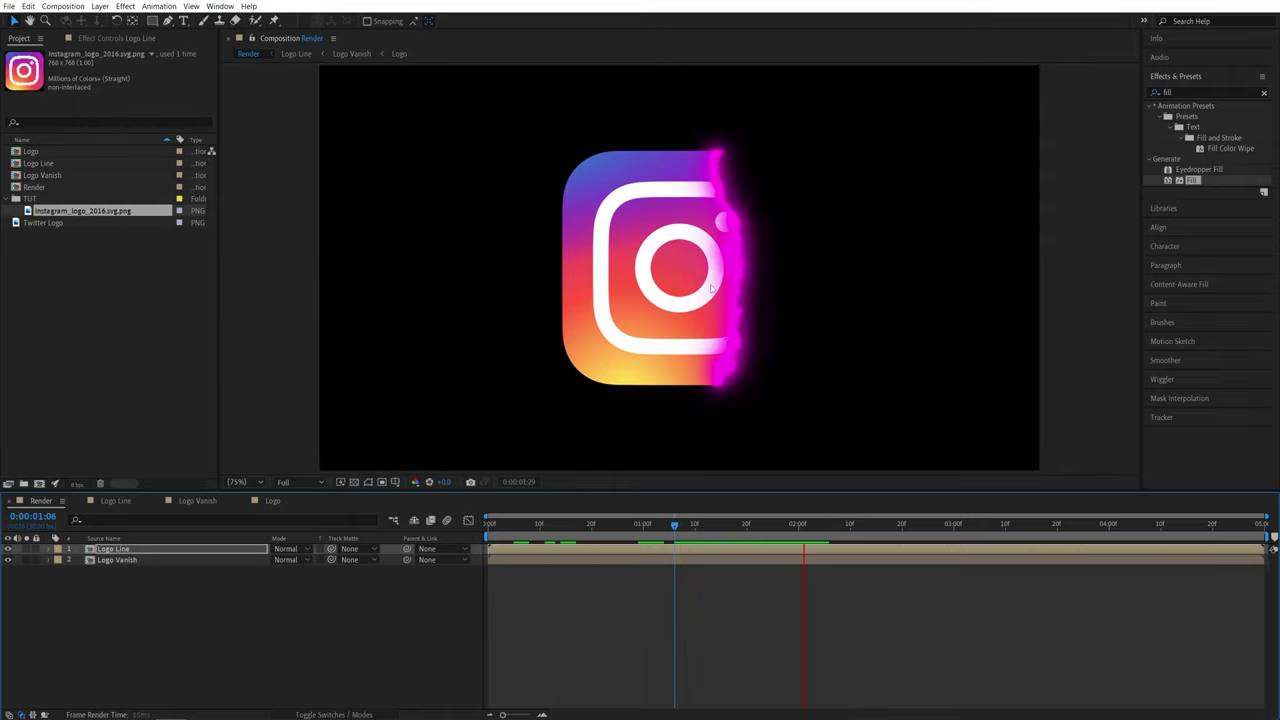
{"action": "key", "text": "space"}
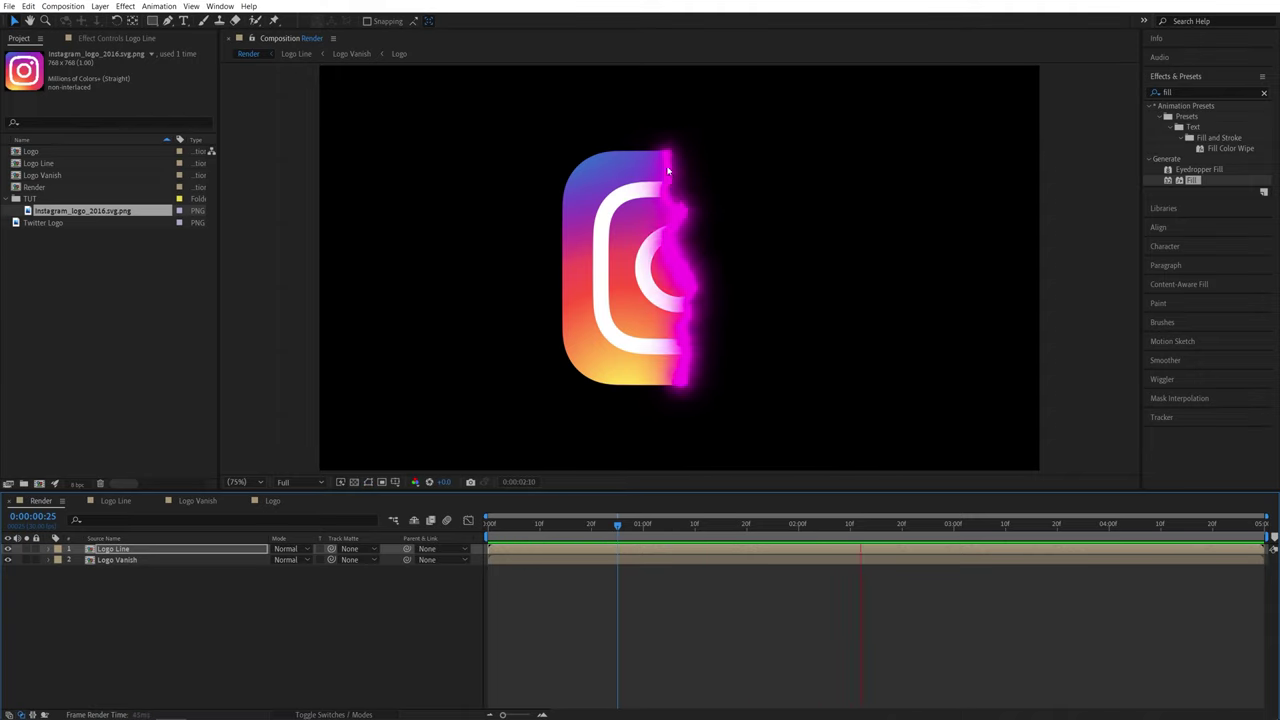
{"action": "key", "text": "space"}
{"action": "key", "text": "Page_Down"}
{"action": "key", "text": "Page_Down"}
{"action": "key", "text": "Page_Down"}
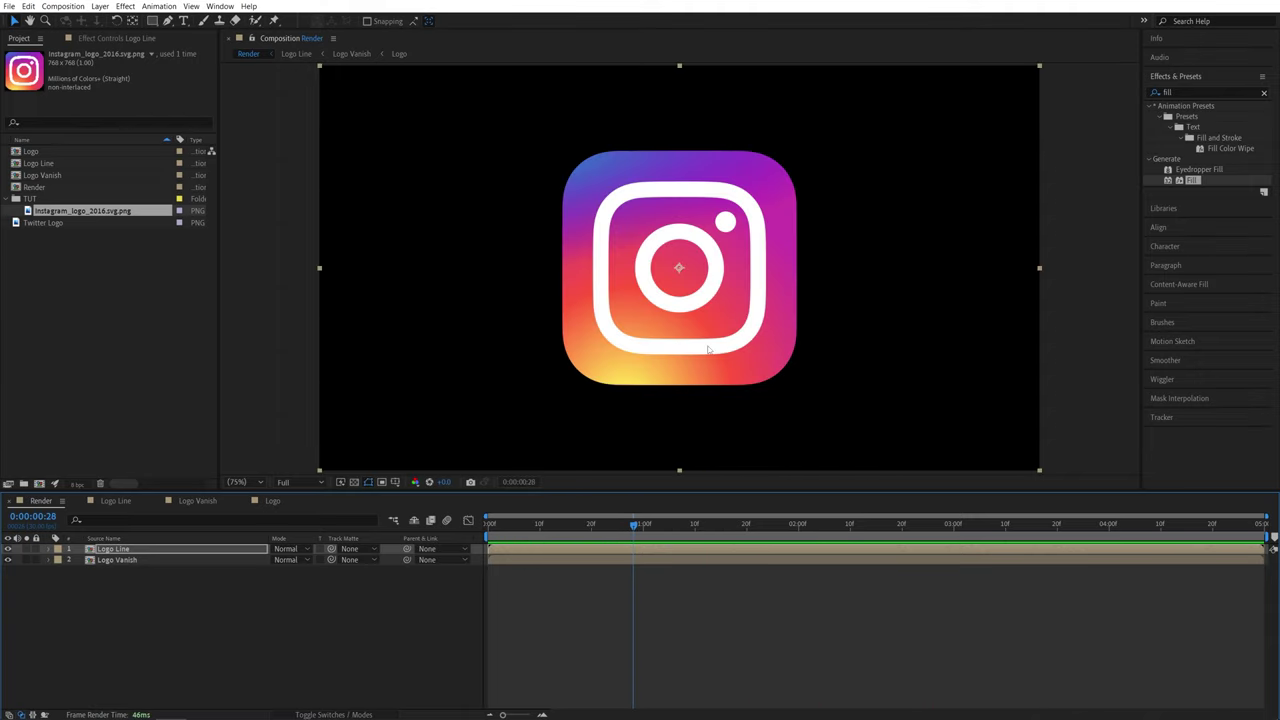
{"action": "key", "text": "space"}
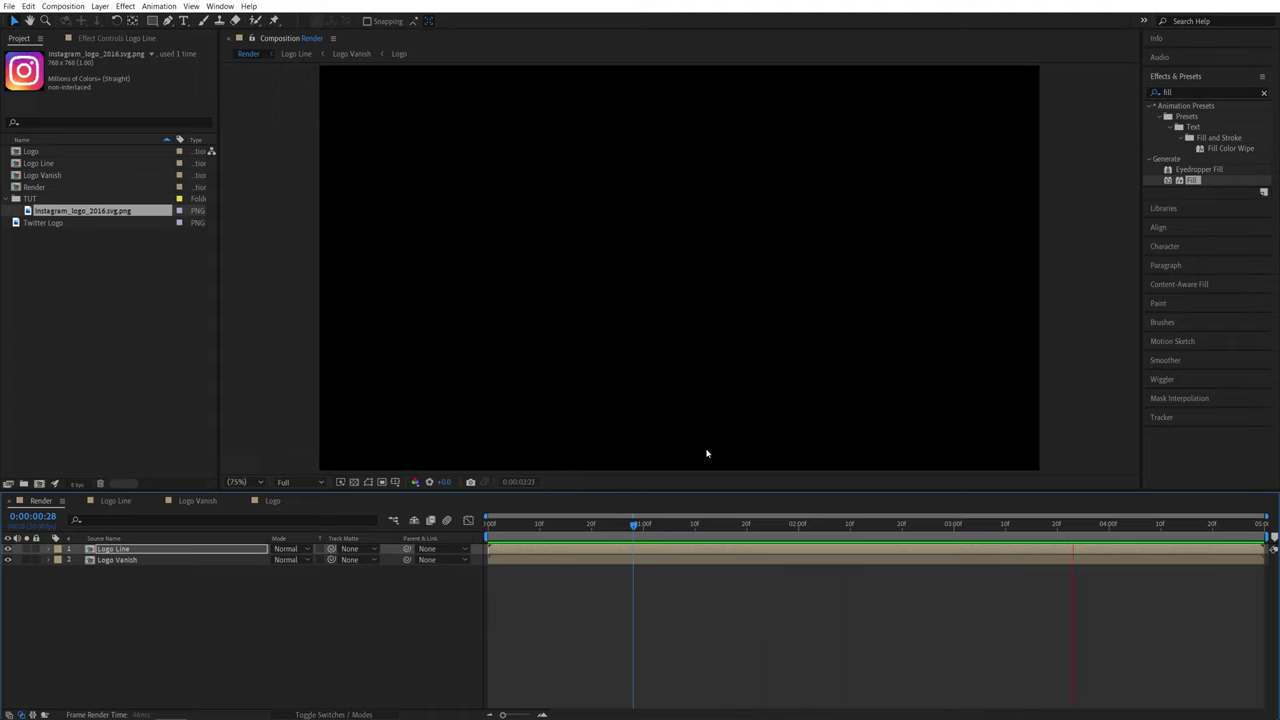
{"action": "left_click", "coordinate": [660, 528]}
{"action": "key", "text": "space"}
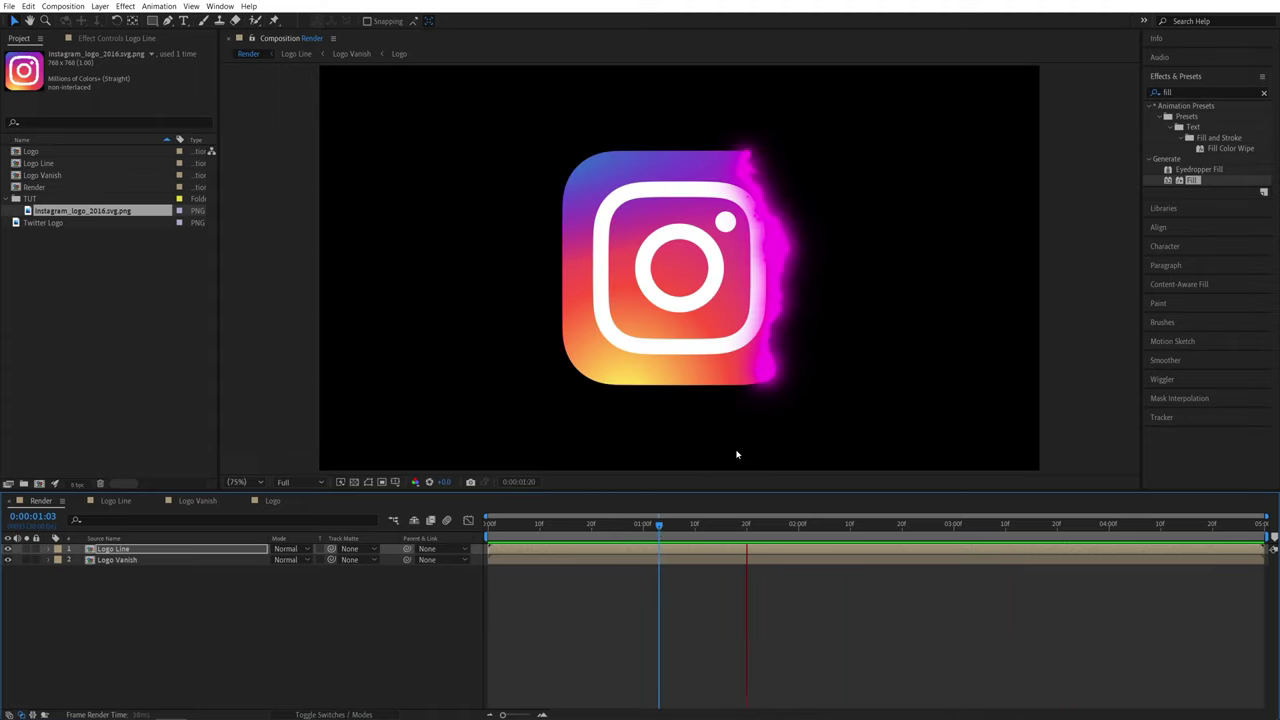